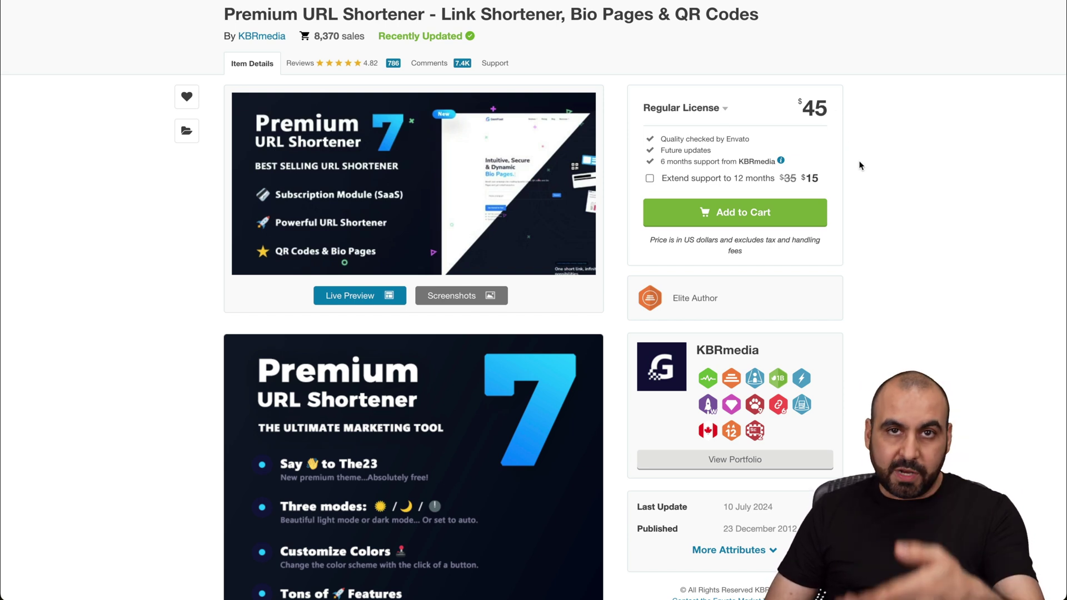
# Step: Review the support period text and the available licence options
pyautogui.moveTo(673, 163); pyautogui.dragTo(798, 167)
pyautogui.click(797, 166)
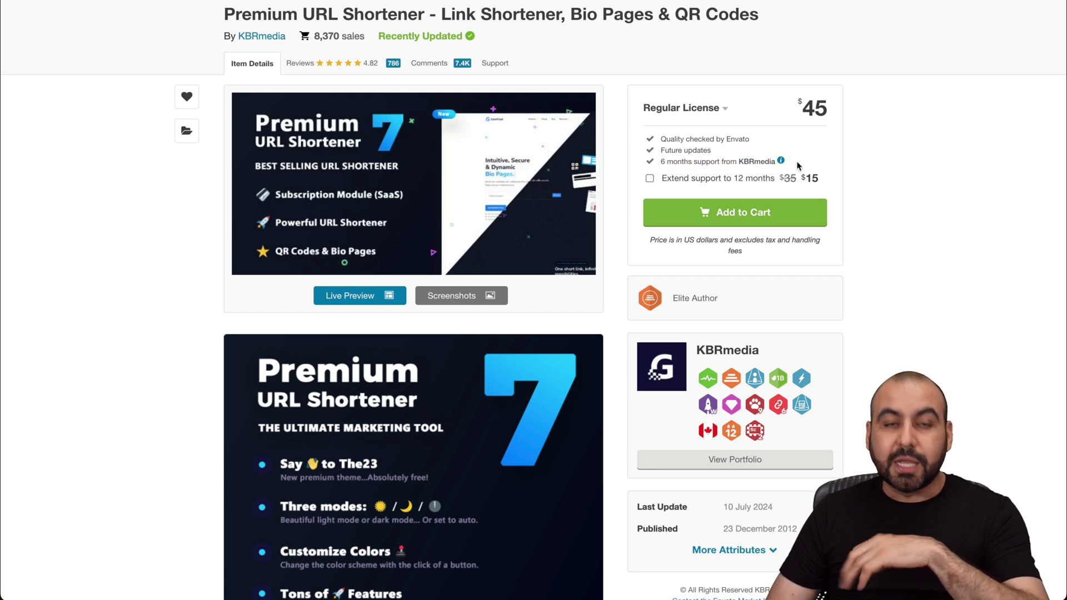
pyautogui.click(701, 110)
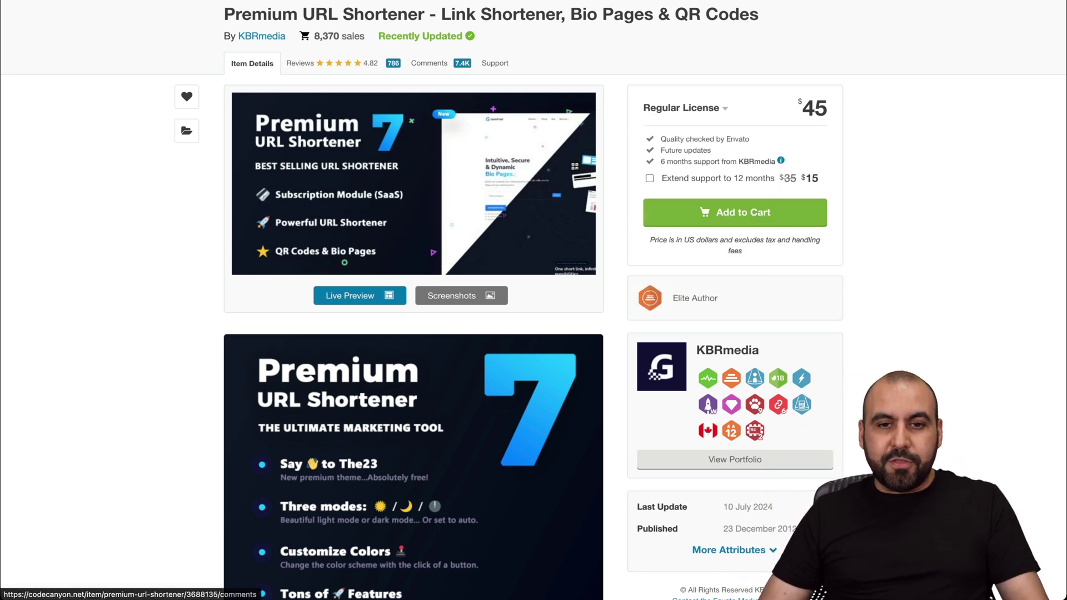
# Step: Scroll through the SaaS Master demo site's landing page features and back up
pyautogui.click(531, 2)
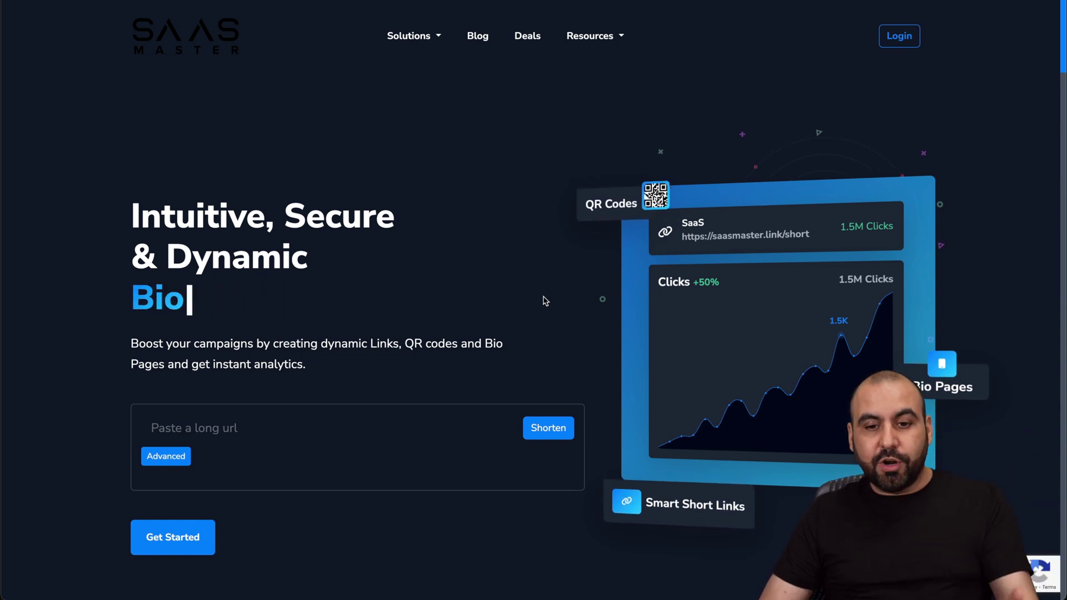
pyautogui.scroll(-10, 543, 297)
pyautogui.scroll(-20, 544, 297)
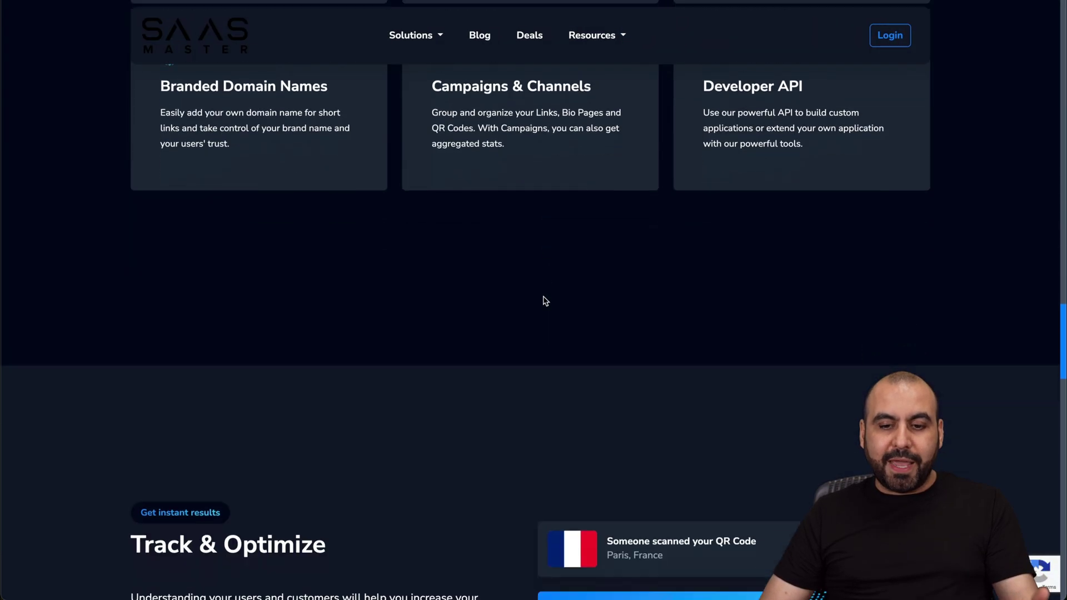
pyautogui.scroll(-10, 545, 301)
pyautogui.scroll(20, 543, 303)
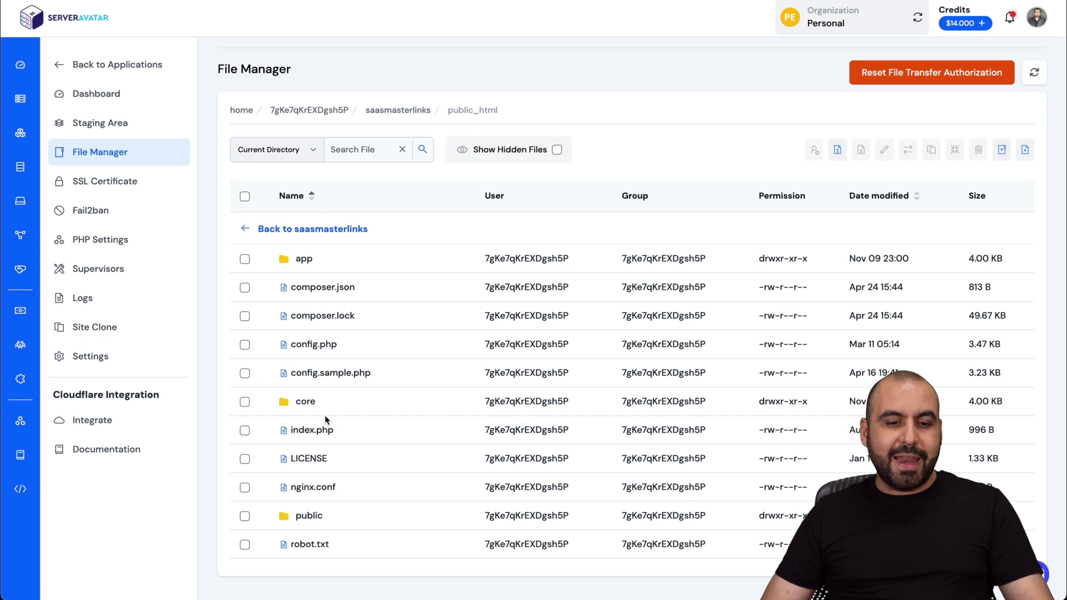
# Step: Scroll the public_html file list in ServerAvatar's File Manager down and back up
pyautogui.scroll(-2, 325, 416)
pyautogui.scroll(2, 325, 416)
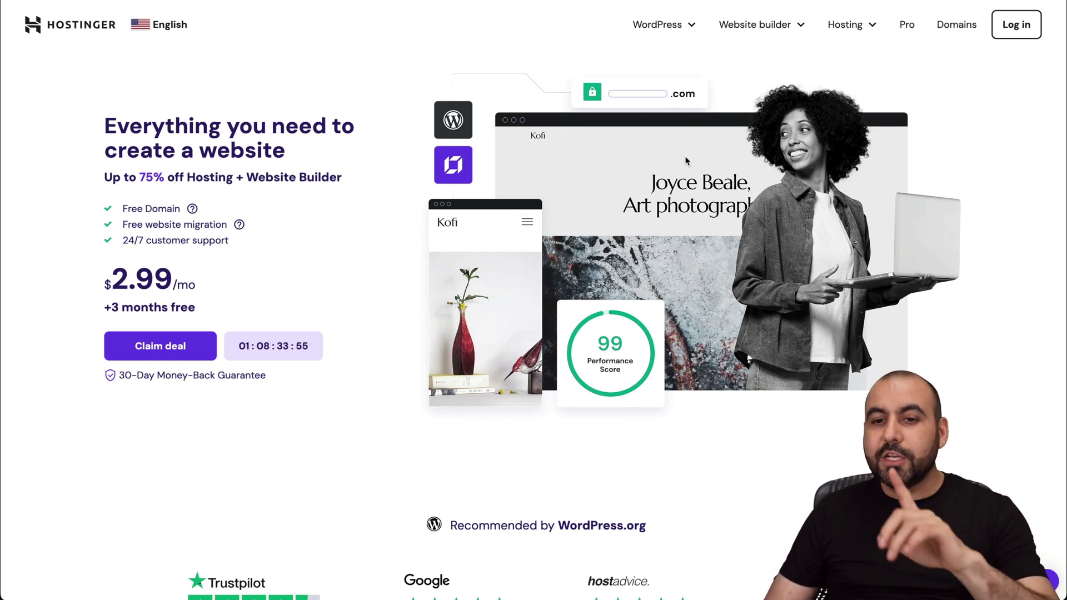
# Step: On Hostinger's VPS hosting page, dismiss the AI assistant and choose the KVM 2 plan
pyautogui.moveTo(847, 38)
pyautogui.click(809, 145)
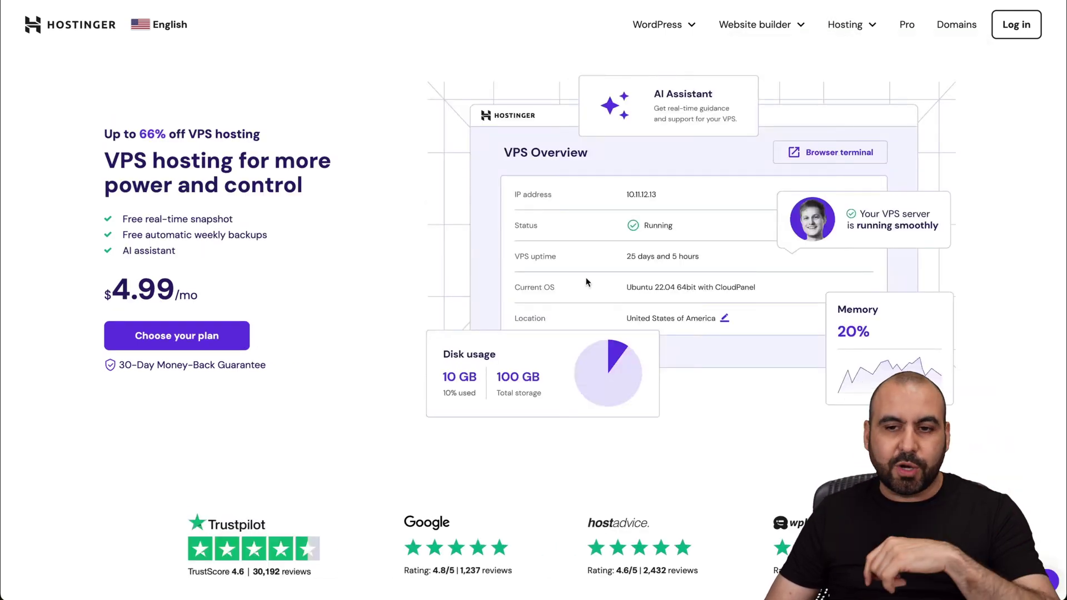
pyautogui.scroll(-10, 586, 277)
pyautogui.scroll(1, 586, 278)
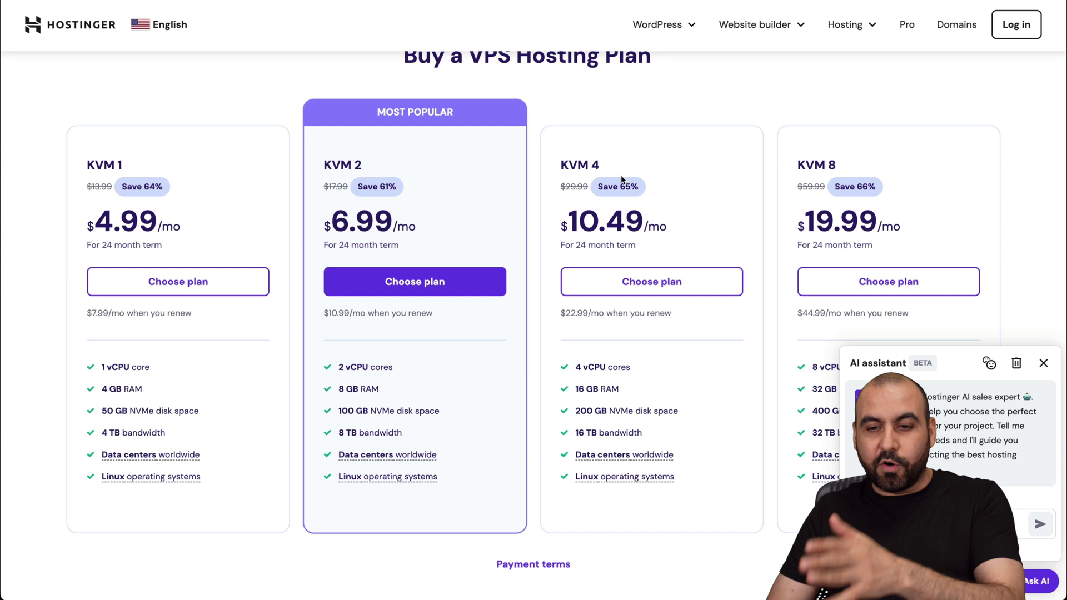
pyautogui.click(1043, 363)
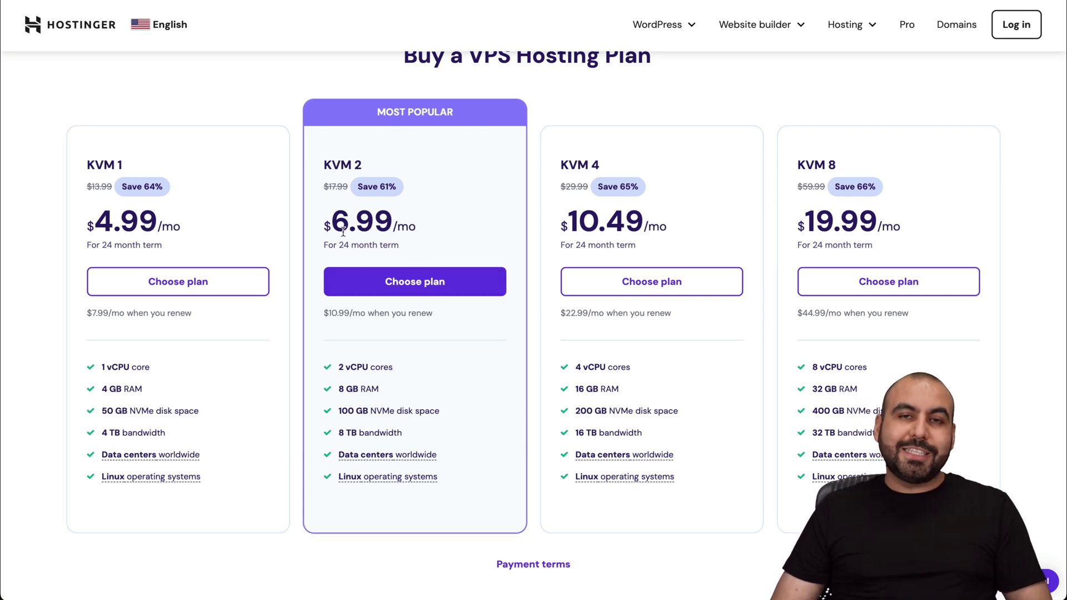
pyautogui.click(435, 281)
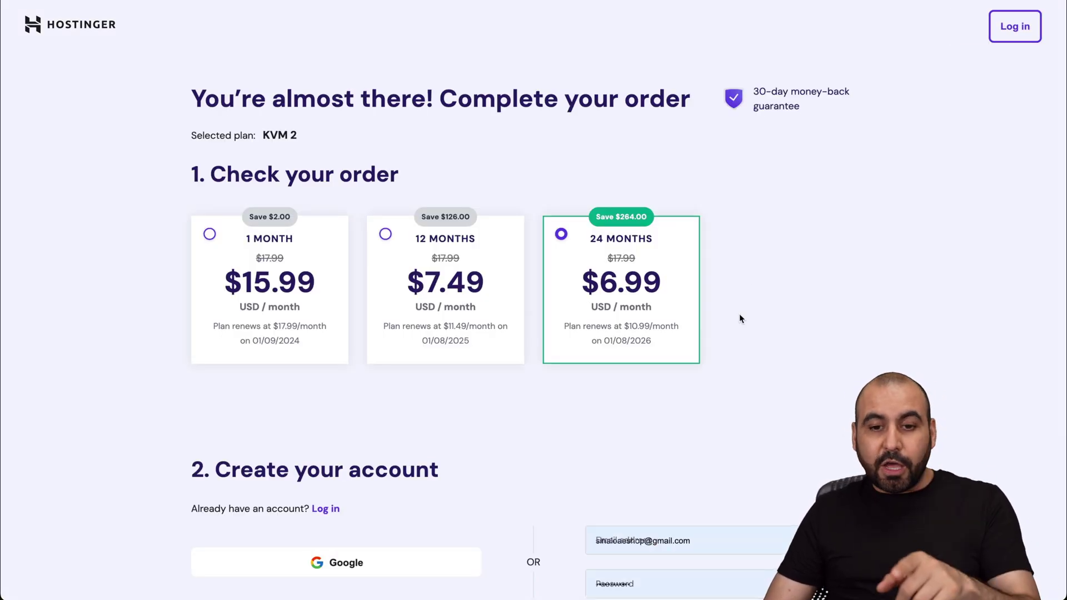
# Step: Apply coupon code SAASMASTER to the KVM 2 order, bringing the total to $150.98
pyautogui.scroll(-2, 739, 318)
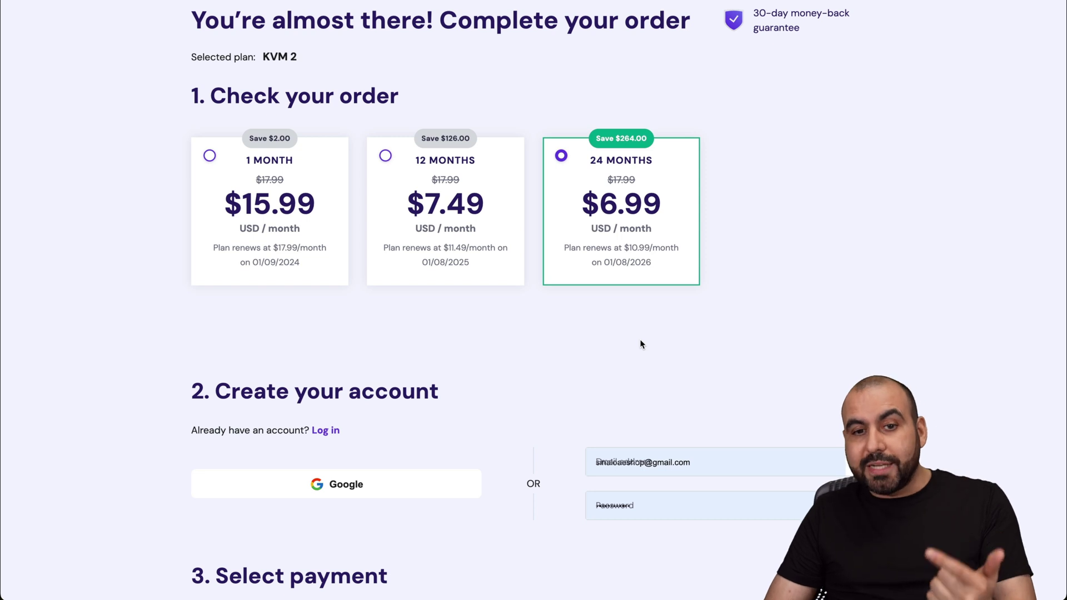
pyautogui.scroll(-10, 639, 342)
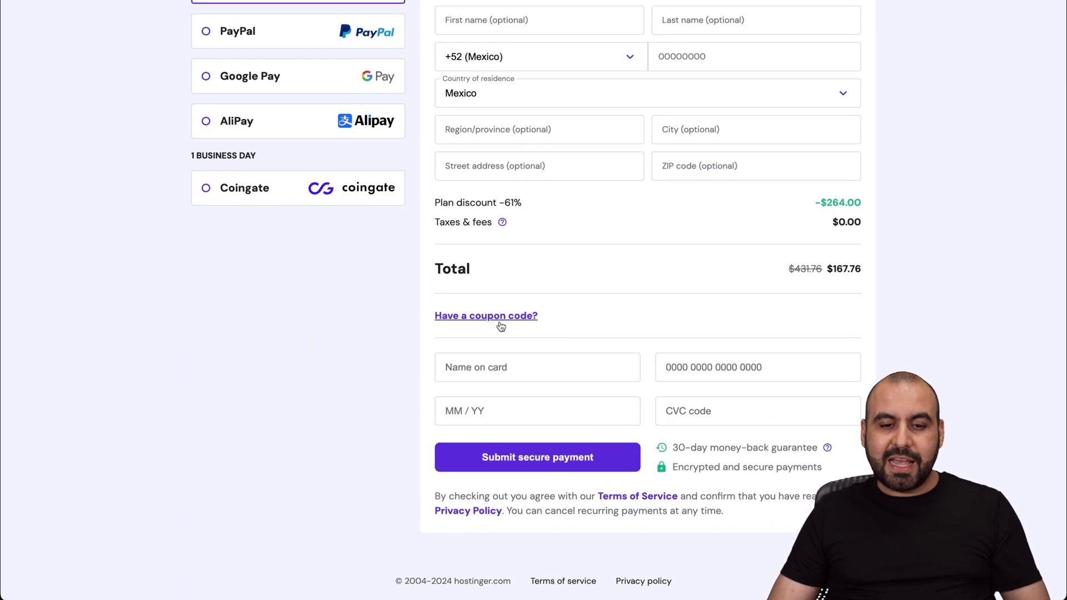
pyautogui.click(507, 316)
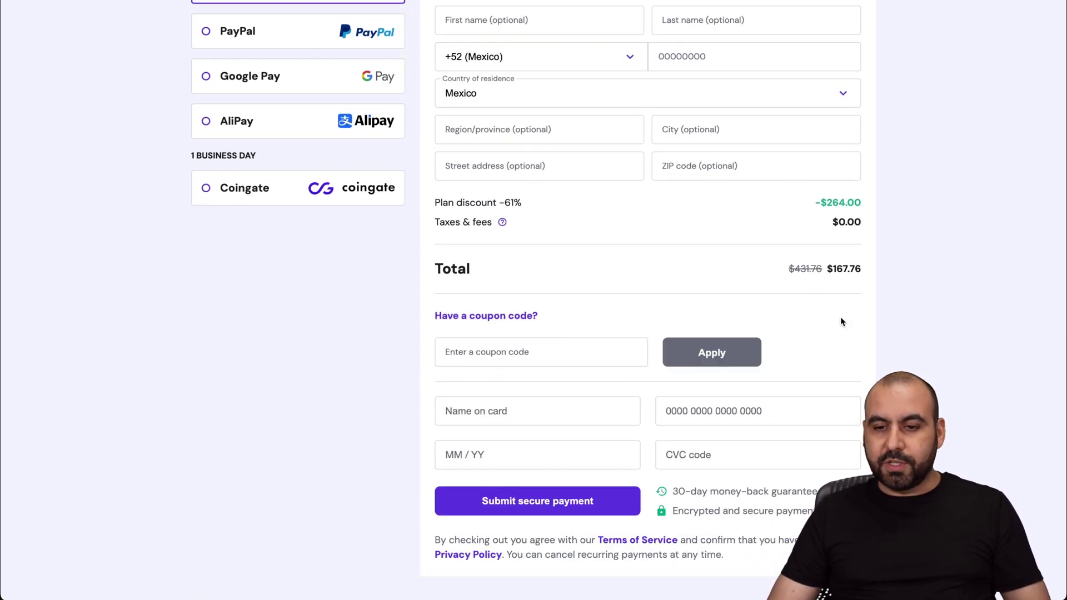
pyautogui.click(541, 351)
pyautogui.write('SAASMASTER')
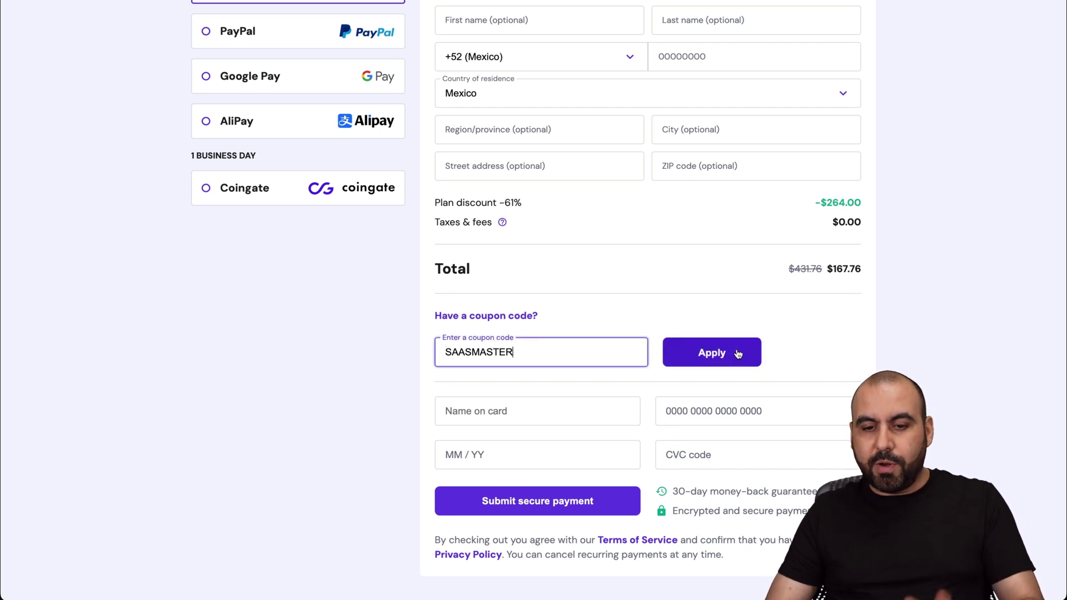
pyautogui.click(733, 353)
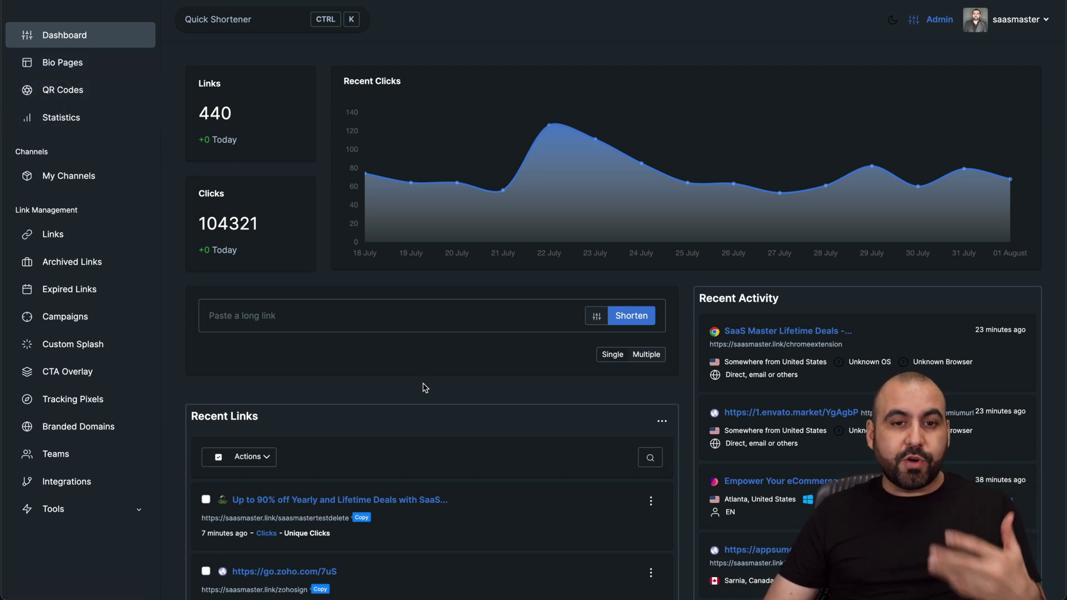
pyautogui.click(336, 315)
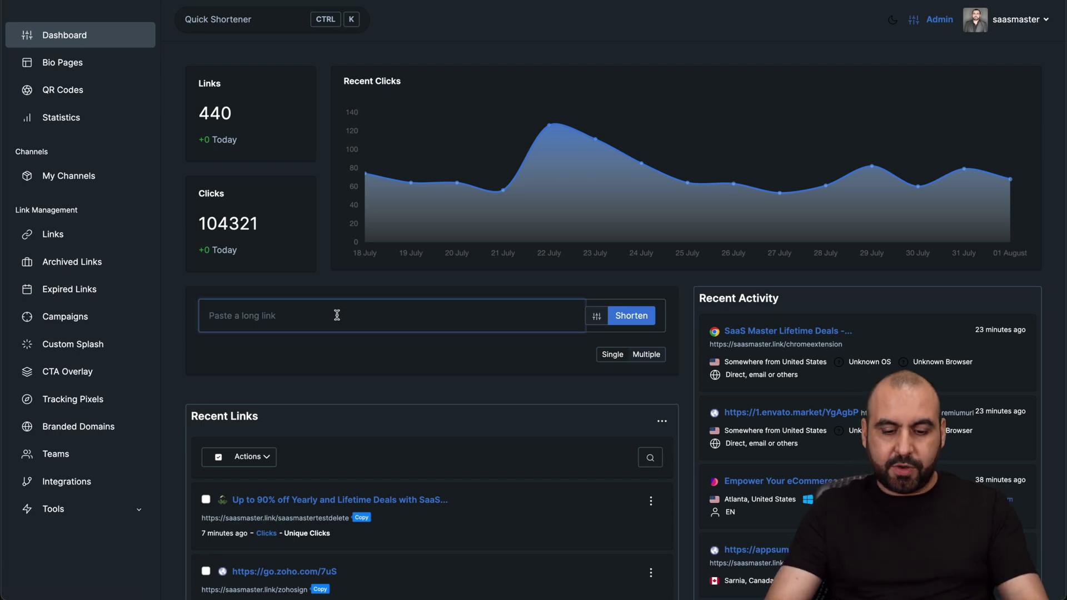
pyautogui.write('https://saasad')
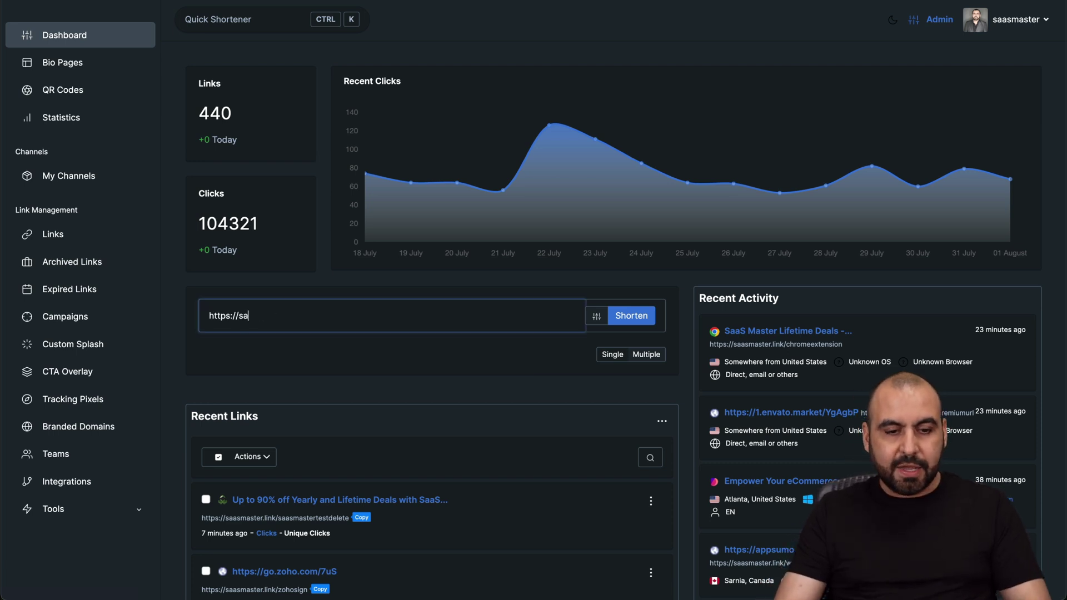
pyautogui.press('BackSpace')
pyautogui.press('BackSpace')
pyautogui.write('master.net')
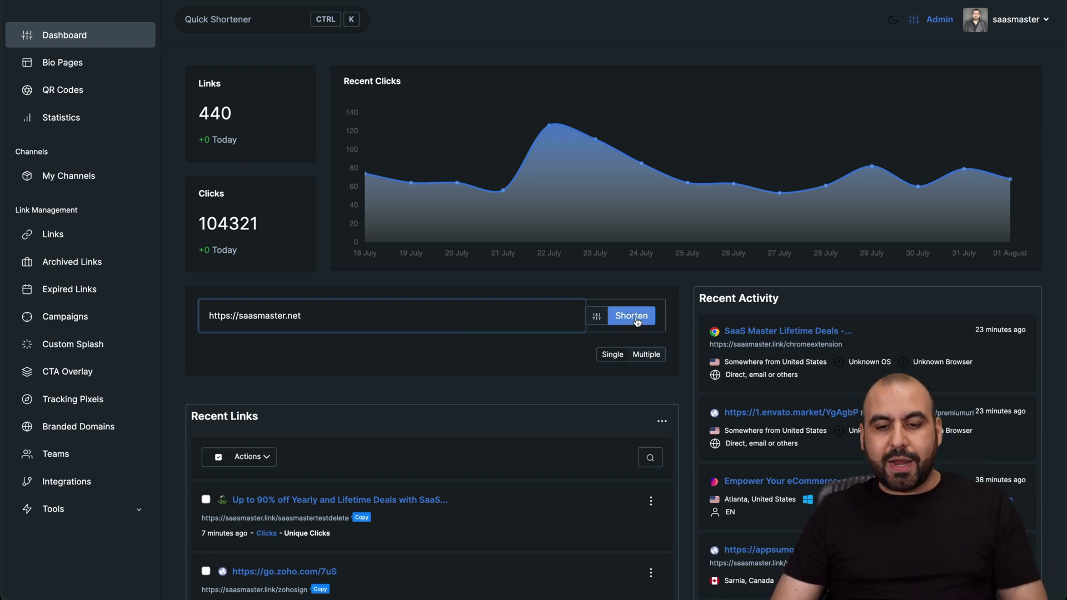
pyautogui.click(596, 316)
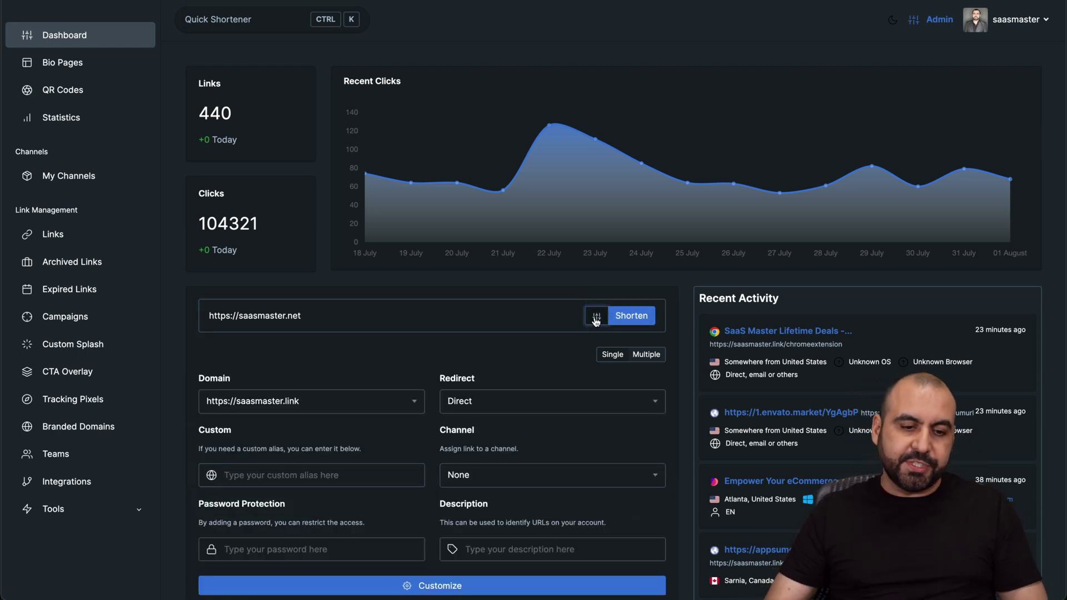
# Step: Enter deletenow as the custom alias for the saasmaster.net link
pyautogui.scroll(-2, 597, 321)
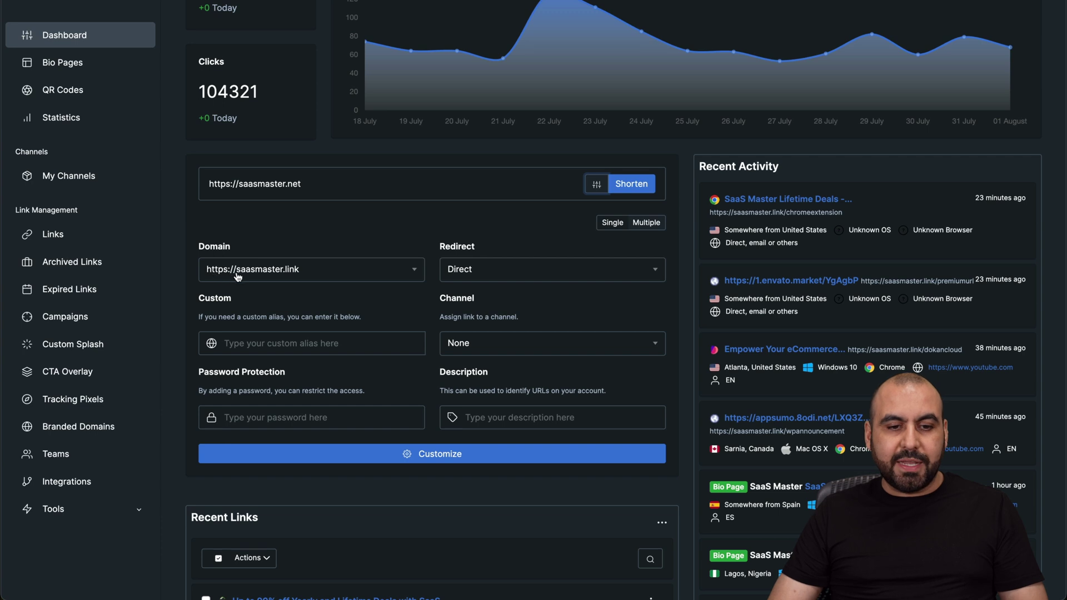
pyautogui.click(266, 345)
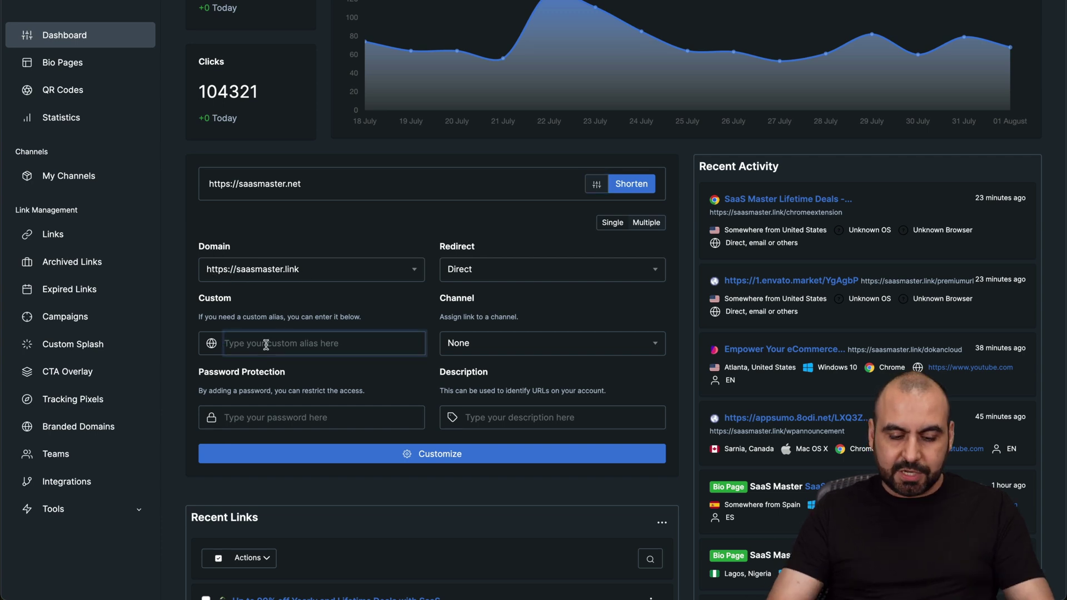
pyautogui.write('deletenow')
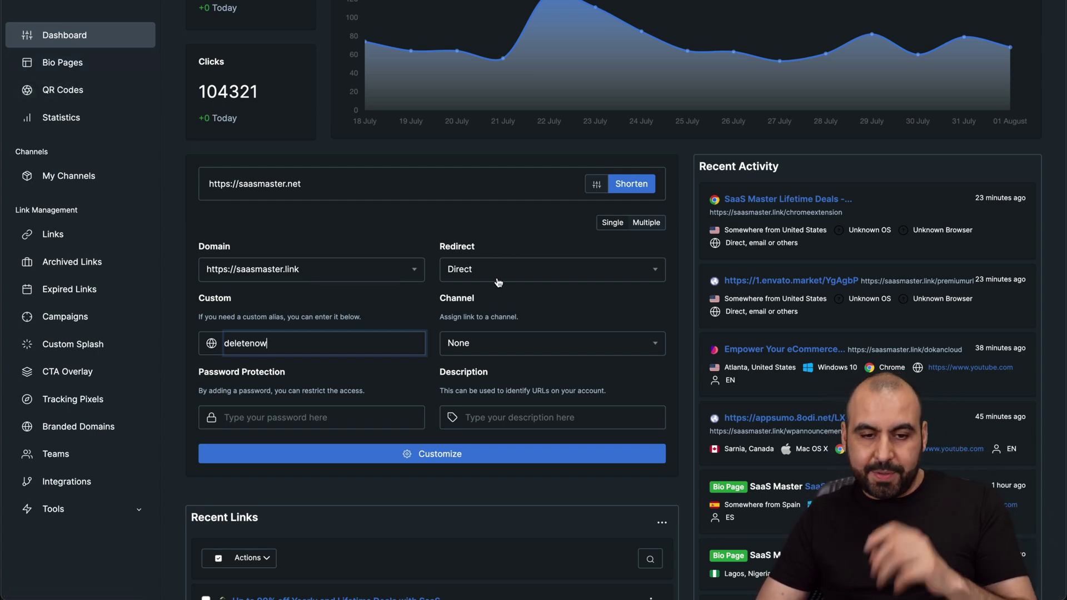
# Step: Keep Direct redirect and no channel, and look over the extra customization options
pyautogui.click(525, 275)
pyautogui.click(514, 249)
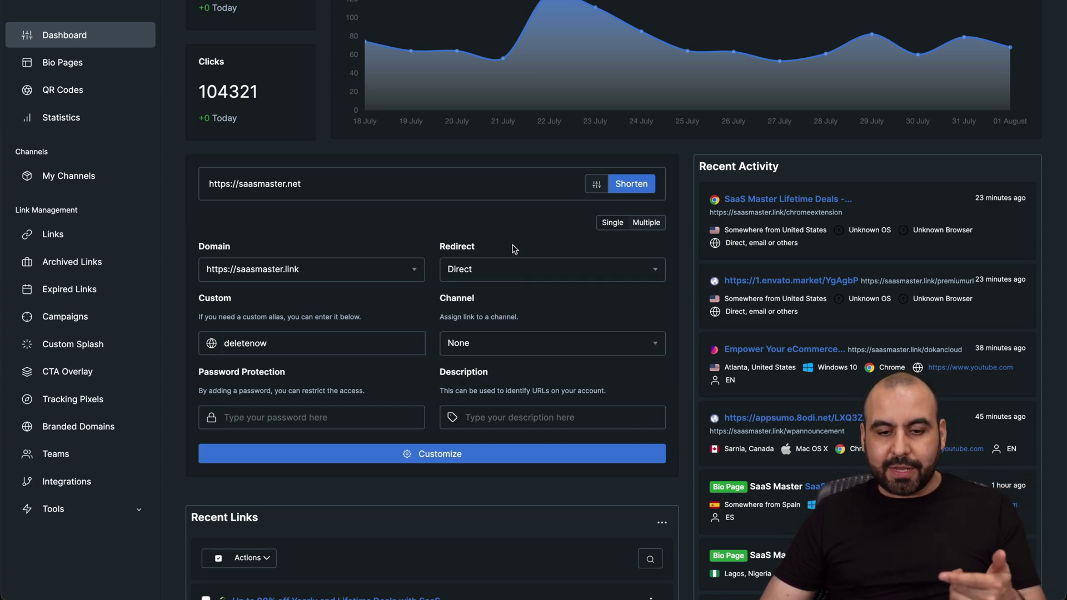
pyautogui.click(510, 342)
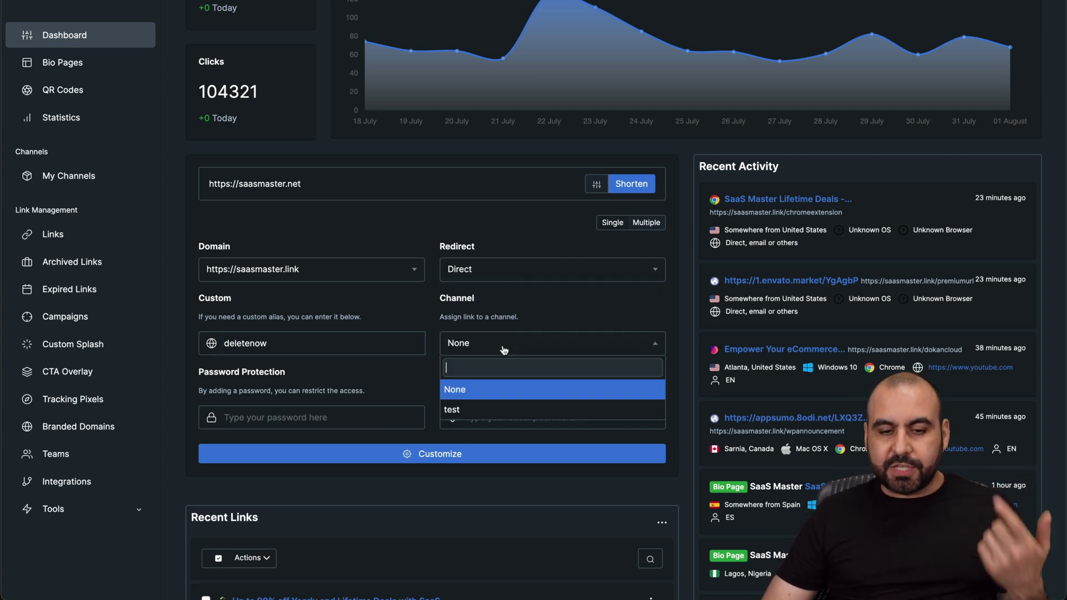
pyautogui.click(501, 288)
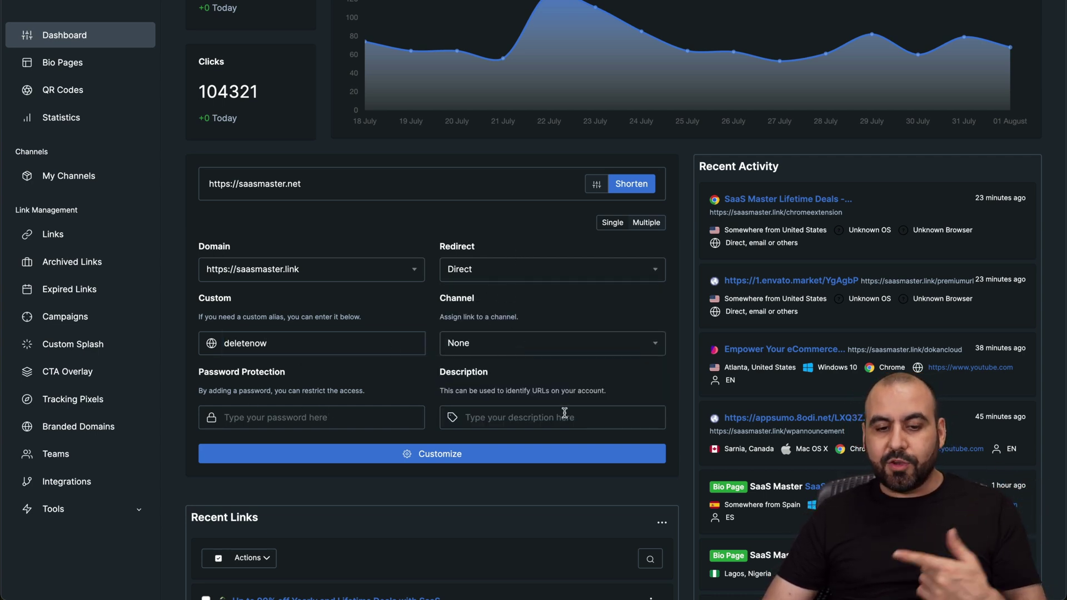
pyautogui.click(372, 459)
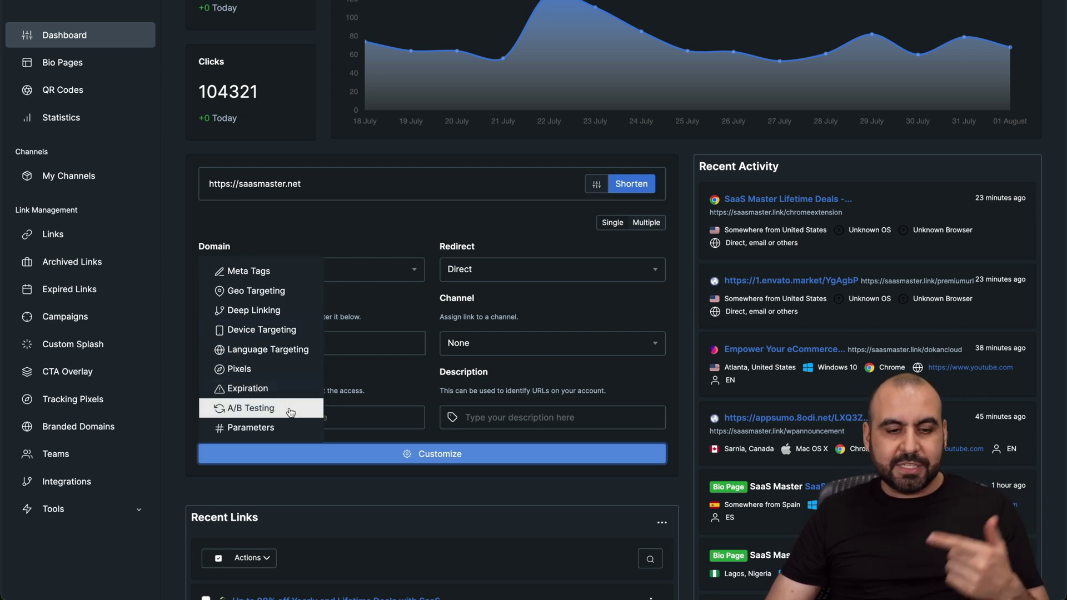
pyautogui.click(438, 486)
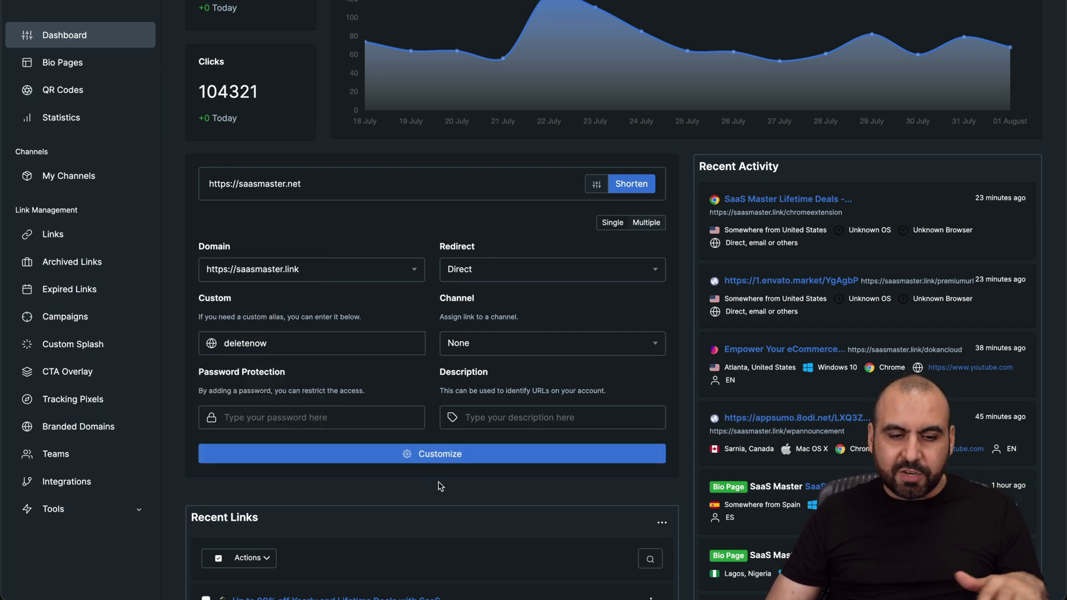
# Step: Shorten the link into saasmaster.link/deletenow and close the Short Link dialog
pyautogui.click(224, 349)
pyautogui.click(644, 184)
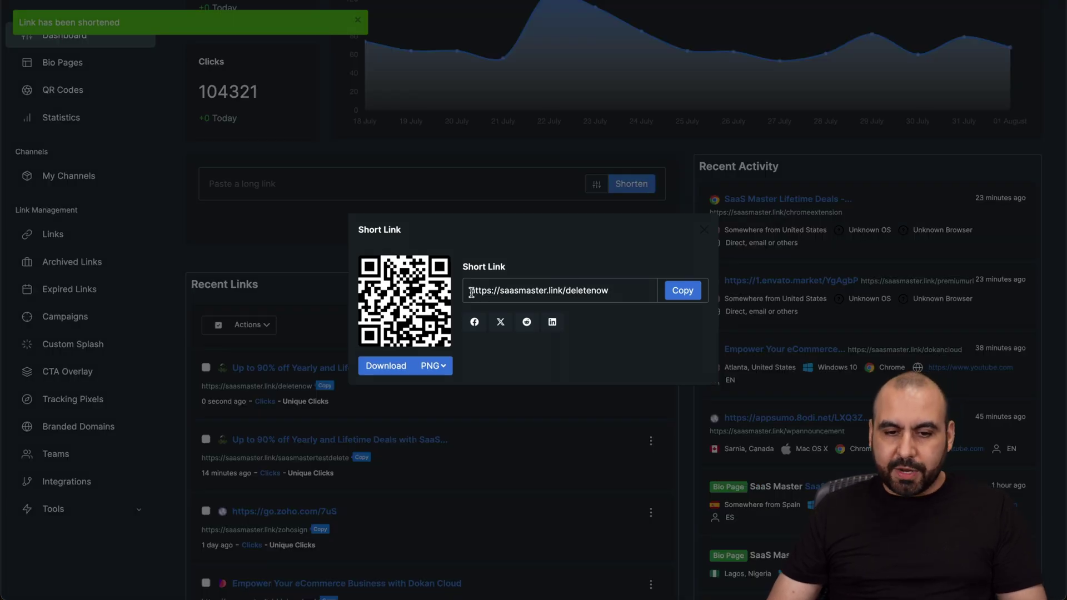
pyautogui.moveTo(471, 292); pyautogui.dragTo(649, 290)
pyautogui.click(569, 290)
pyautogui.click(644, 290)
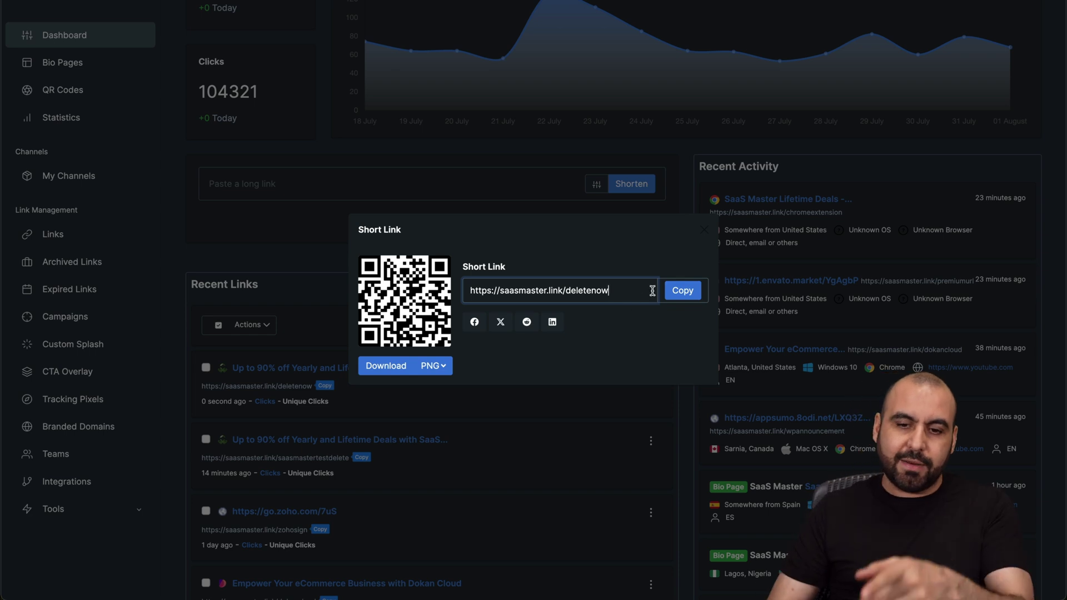
pyautogui.click(703, 231)
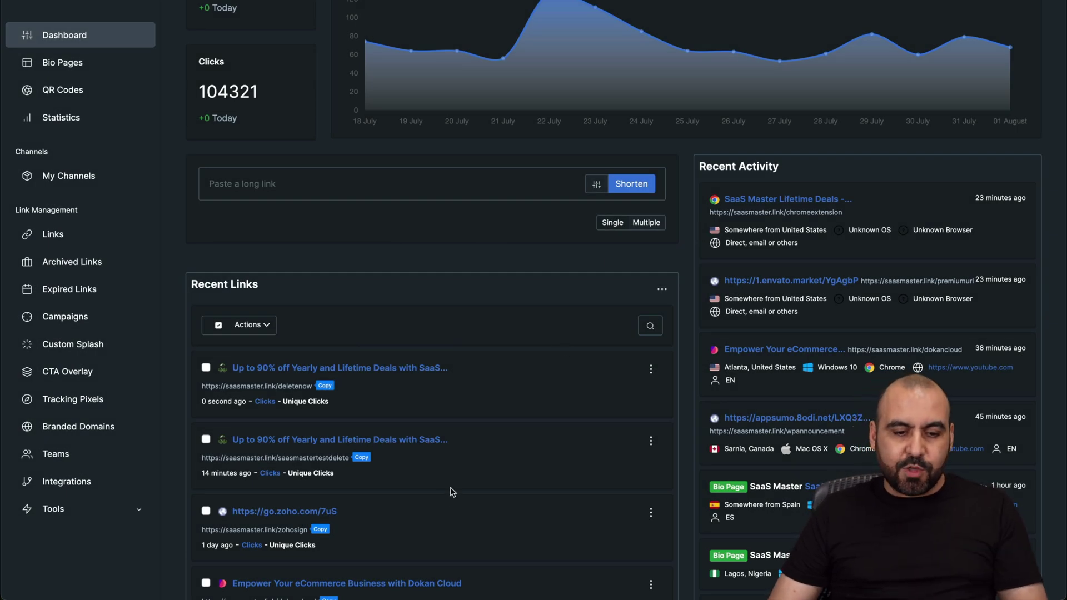
# Step: Open the click statistics for the Dokan Cloud link's 25 clicks
pyautogui.scroll(-2, 363, 509)
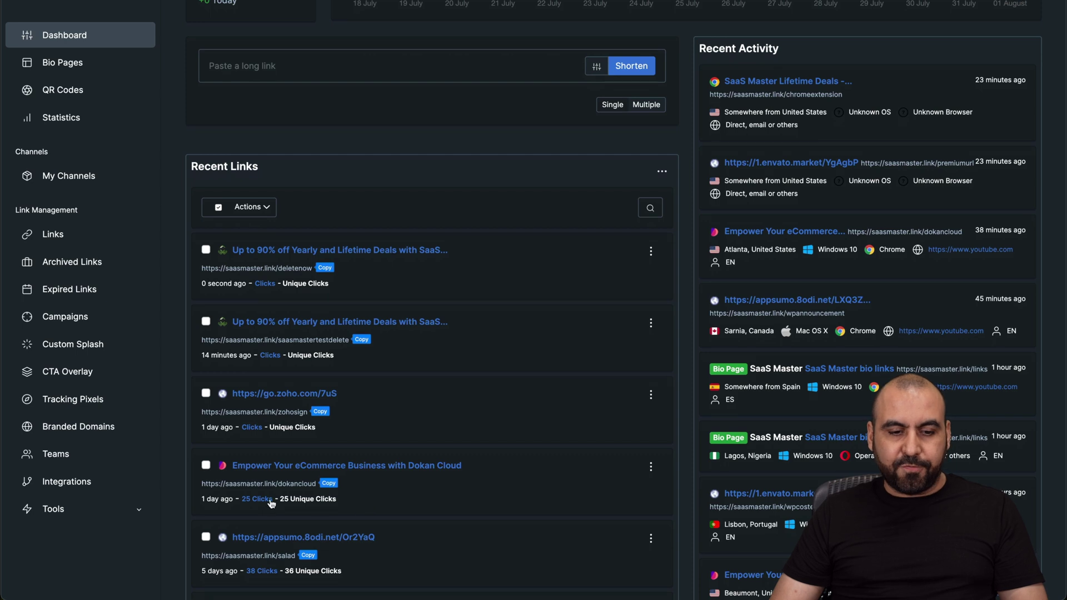
pyautogui.click(266, 501)
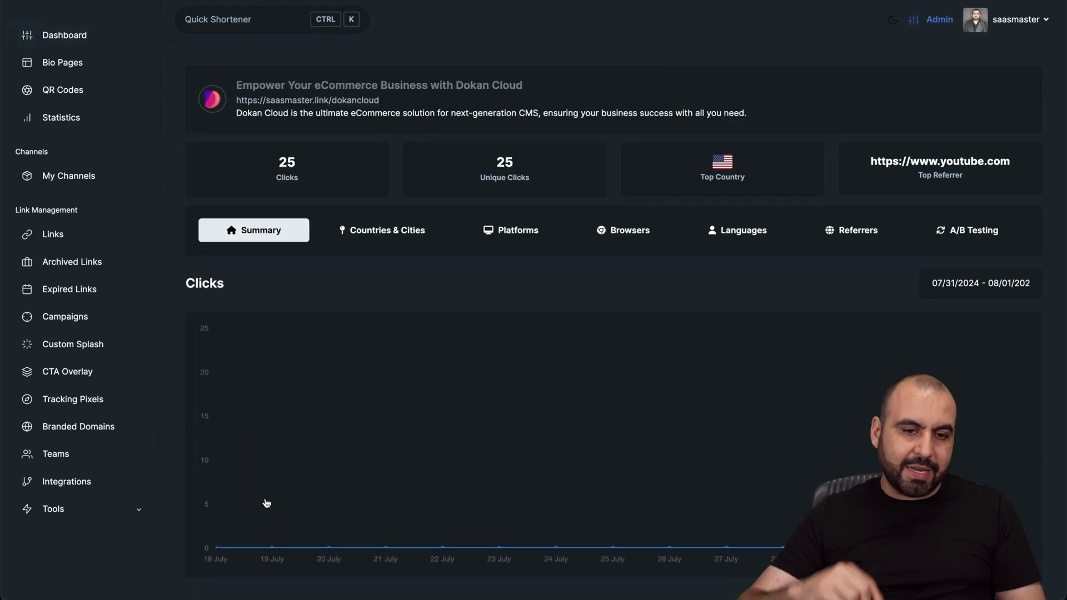
pyautogui.scroll(-1, 505, 450)
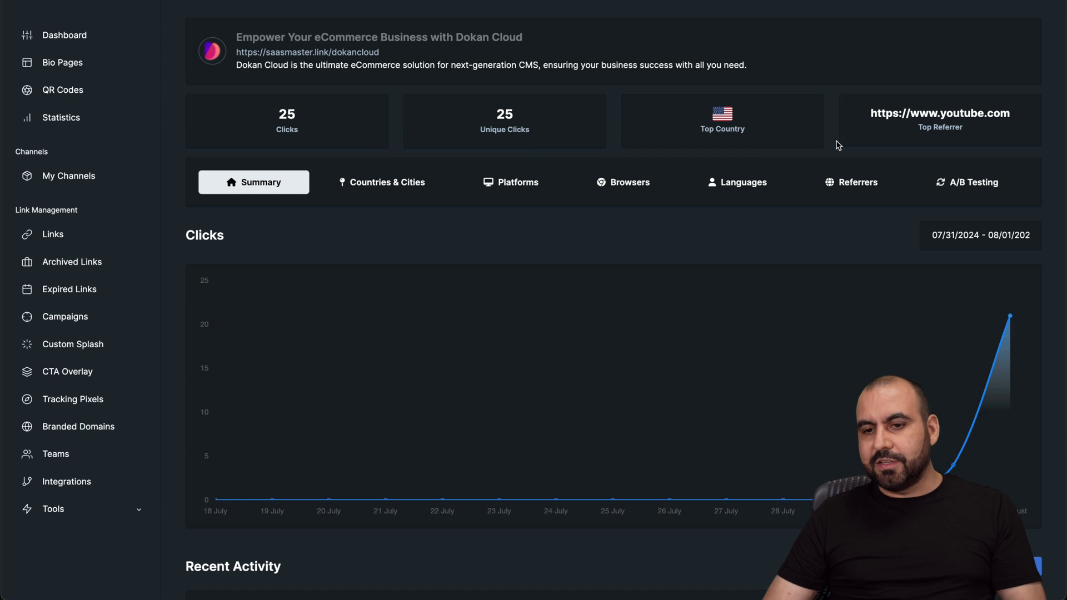
# Step: Review the Countries, Platforms, Browsers, Languages, Referrers and Summary breakdowns, ending on Platforms
pyautogui.click(381, 182)
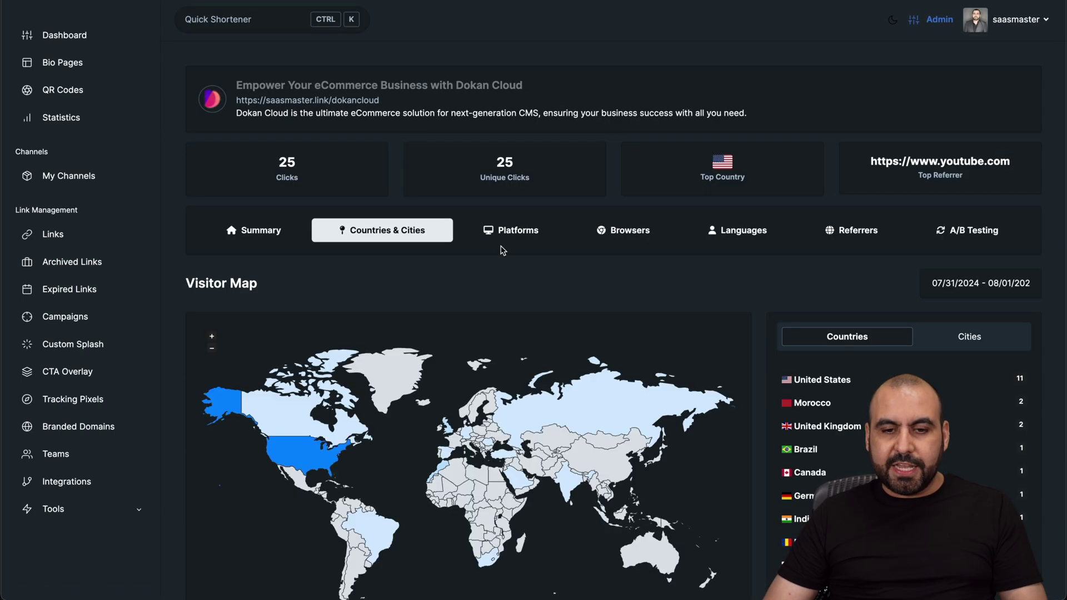
pyautogui.click(531, 232)
pyautogui.click(624, 241)
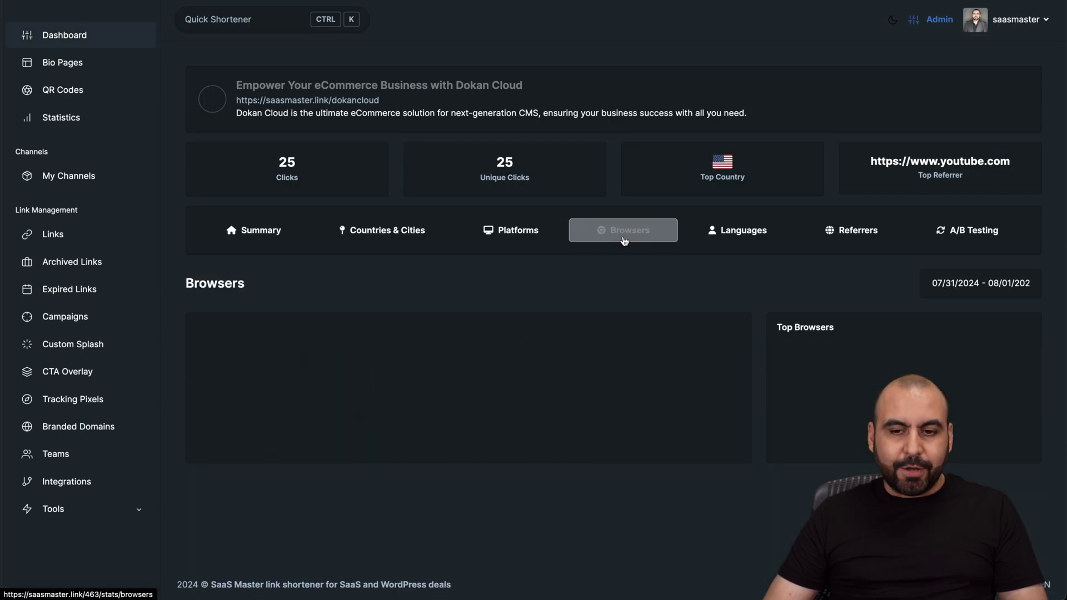
pyautogui.click(716, 232)
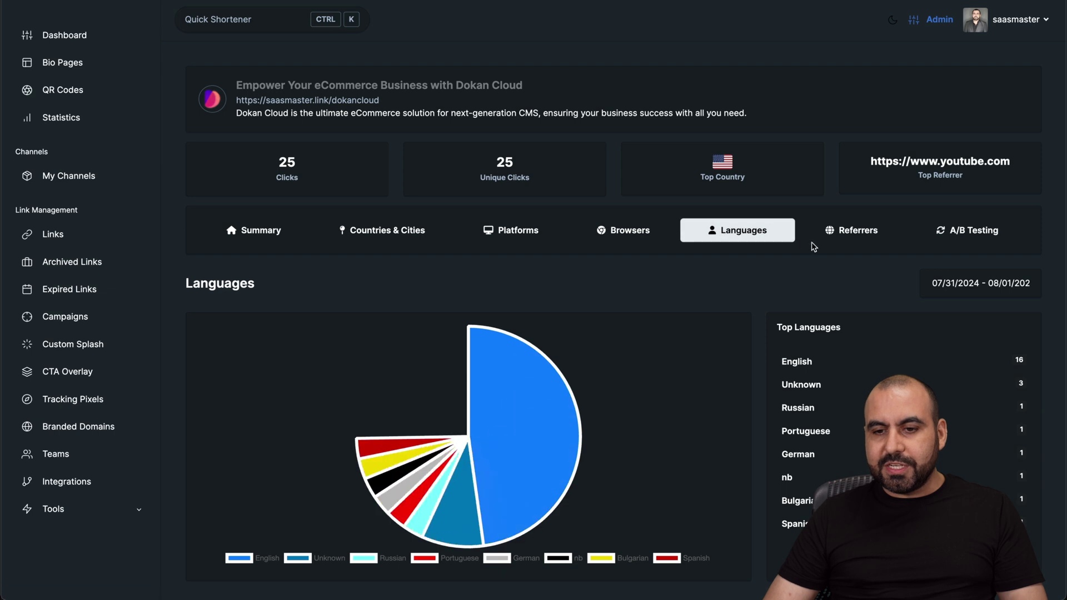
pyautogui.click(839, 240)
pyautogui.click(280, 229)
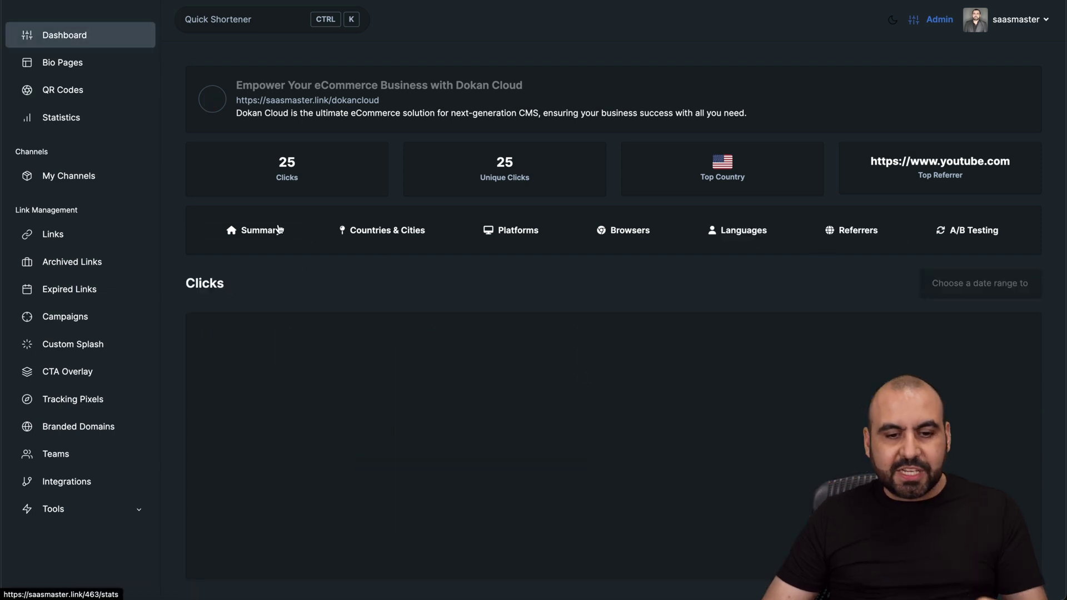
pyautogui.scroll(-5, 393, 382)
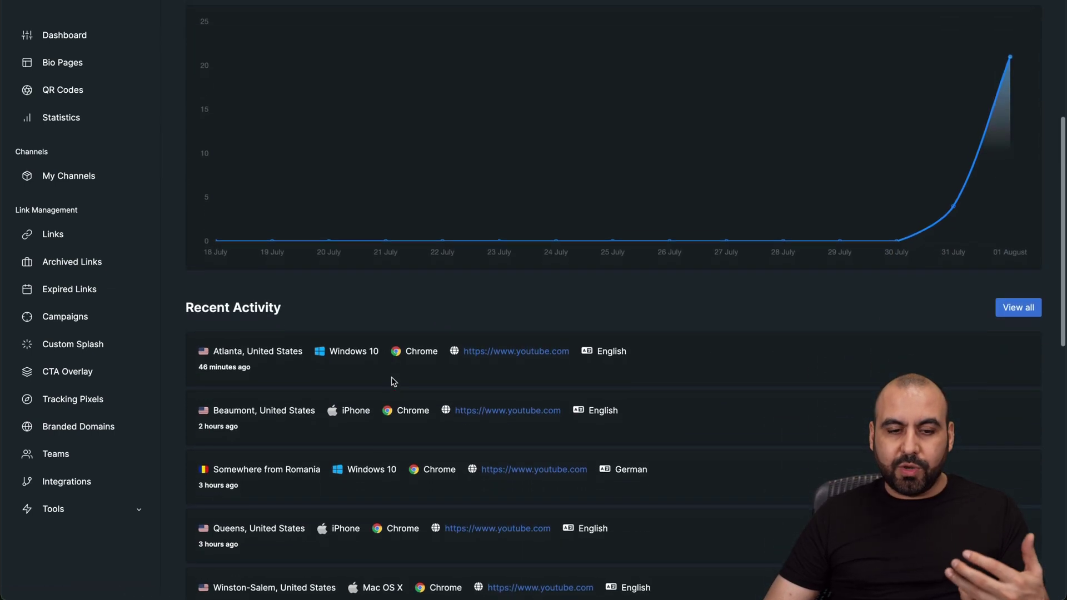
pyautogui.scroll(5, 393, 381)
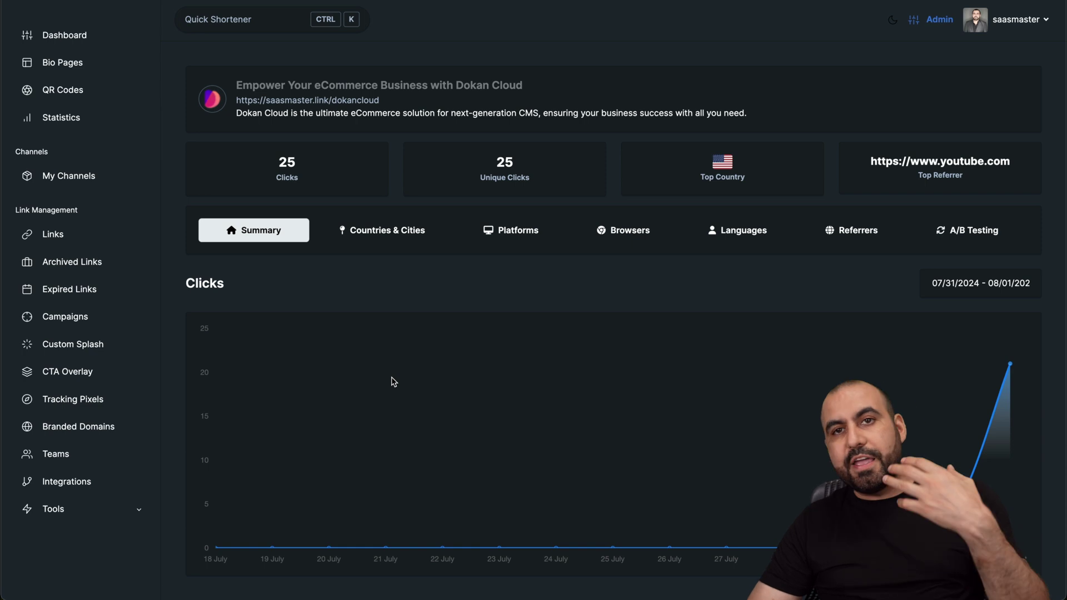
pyautogui.click(524, 243)
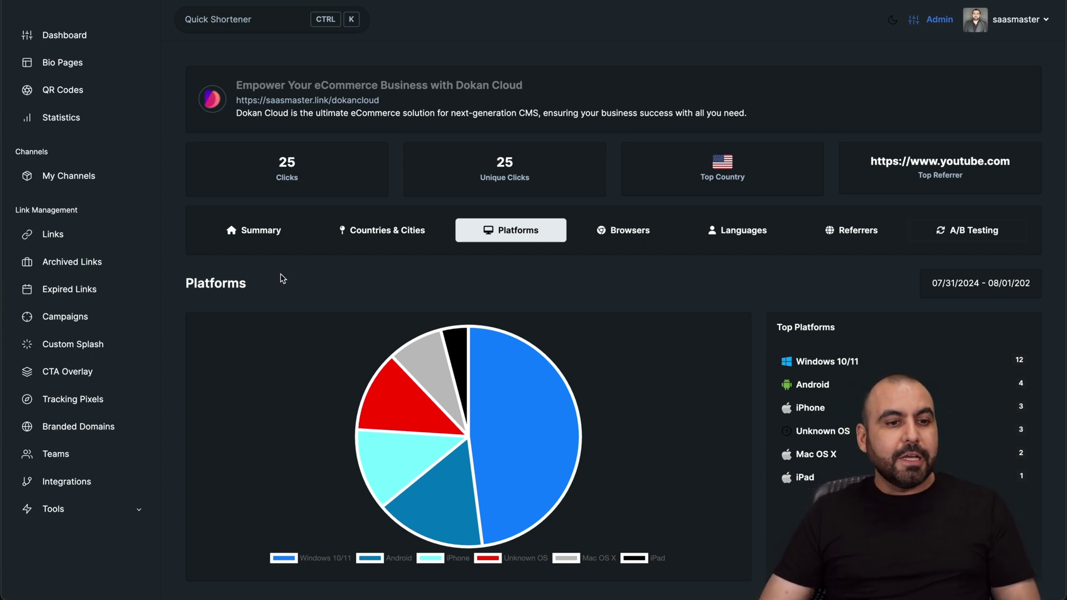
pyautogui.click(71, 68)
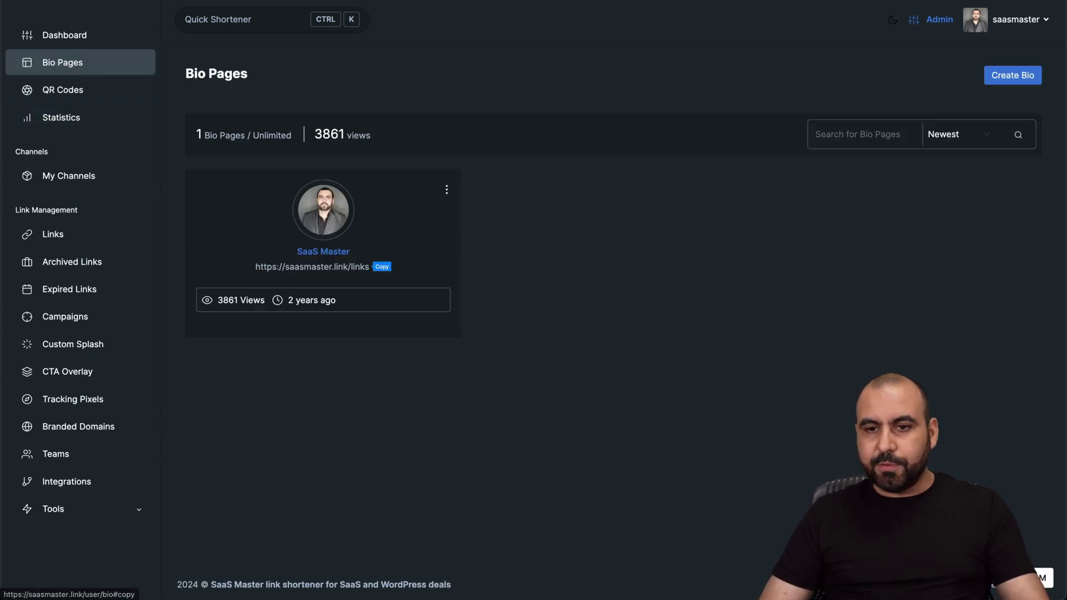
# Step: Preview the live SaaS Master bio page and inspect its layout in developer tools
pyautogui.hotkey('ctrl', 't')
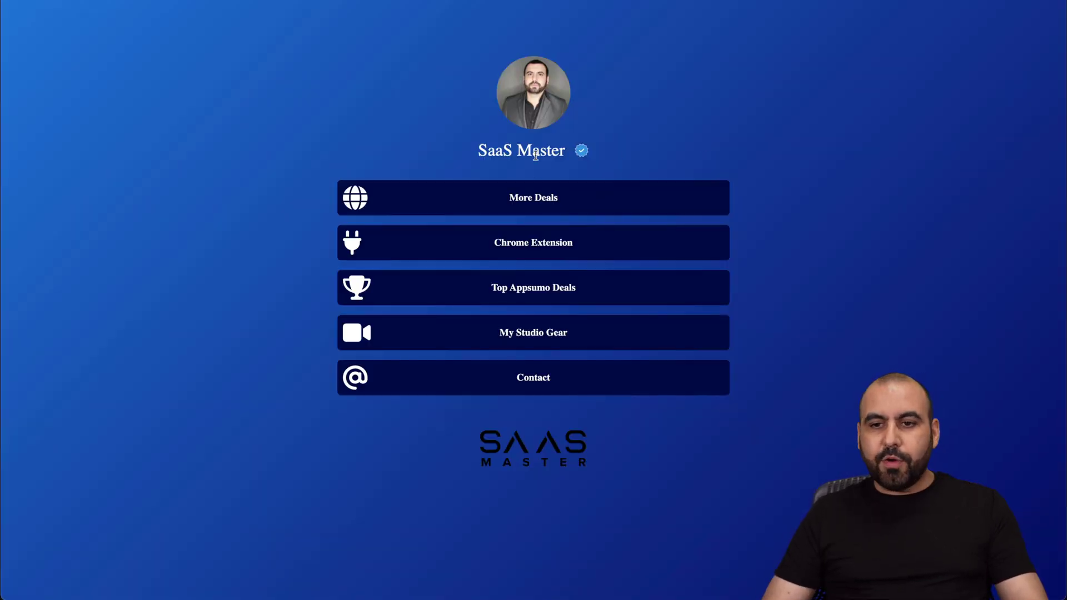
pyautogui.rightClick(783, 195)
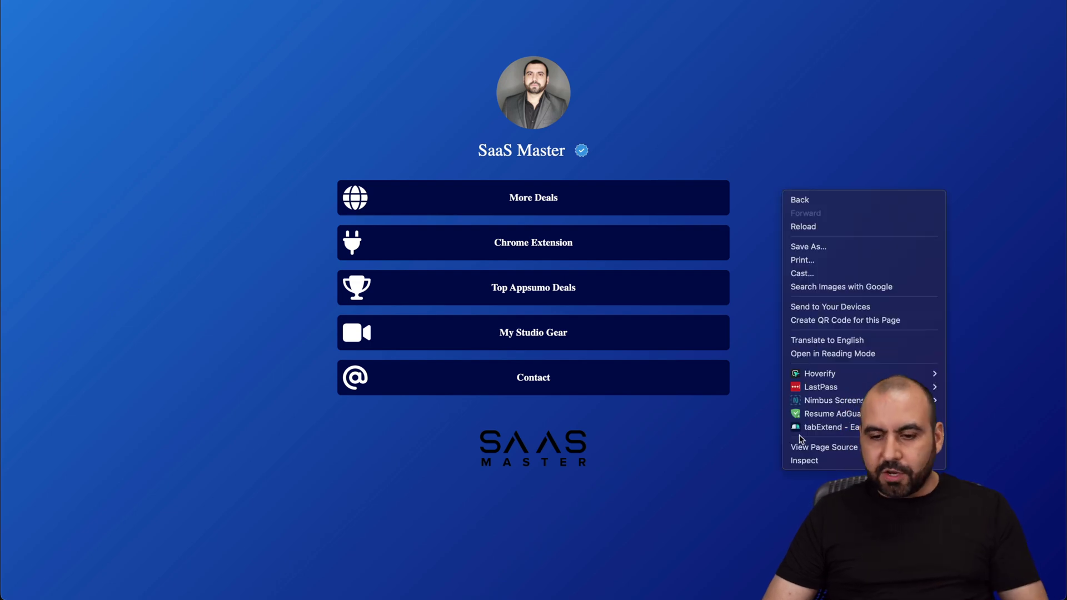
pyautogui.click(803, 461)
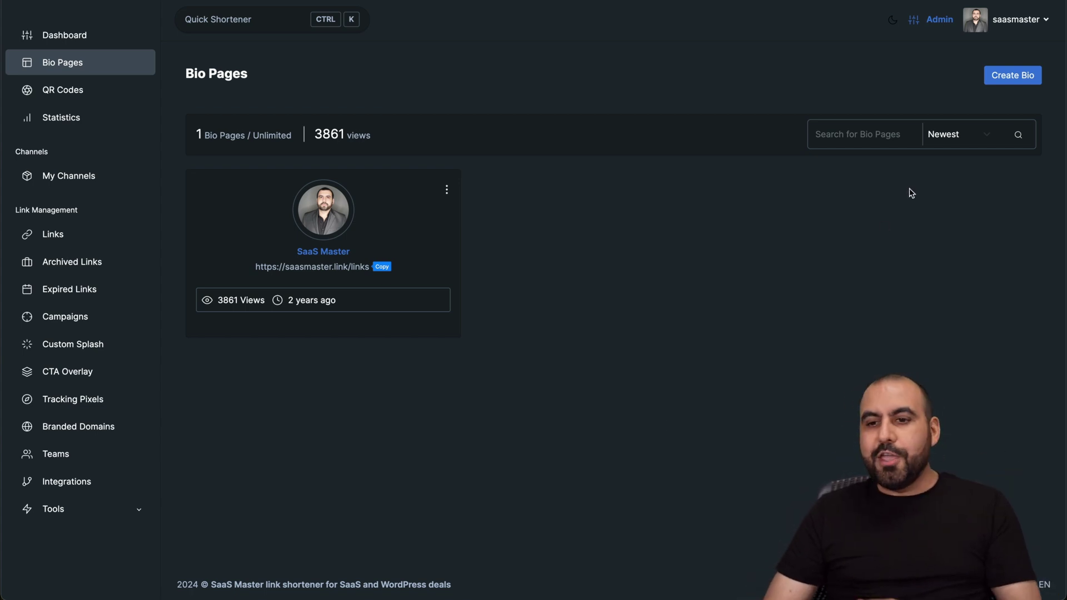
# Step: Create a new bio page named delete with the alias delete
pyautogui.click(1007, 82)
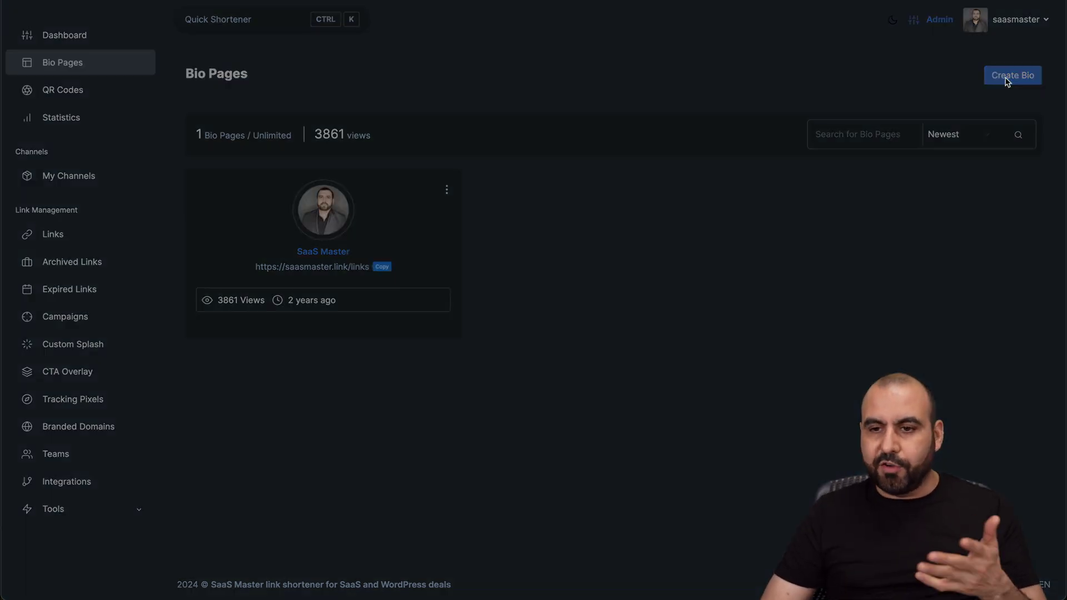
pyautogui.click(462, 265)
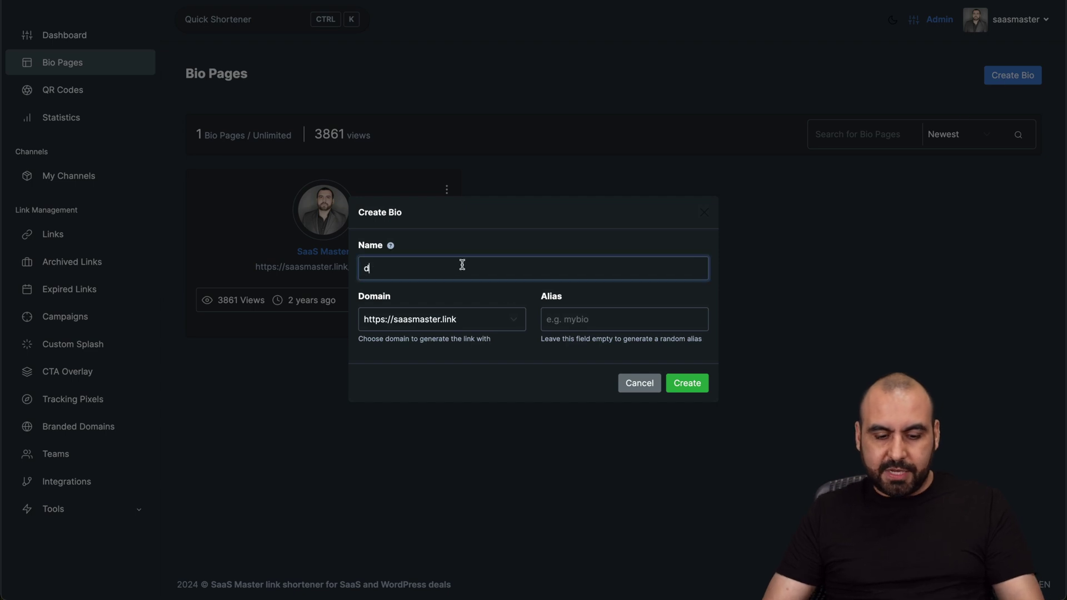
pyautogui.click(586, 324)
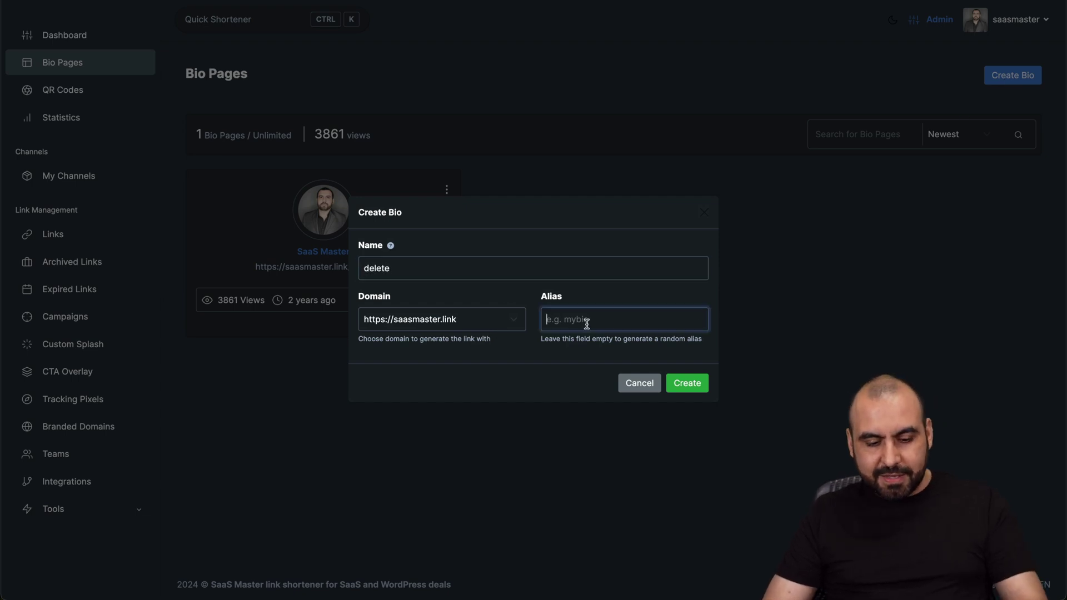
pyautogui.write('delete')
pyautogui.click(685, 384)
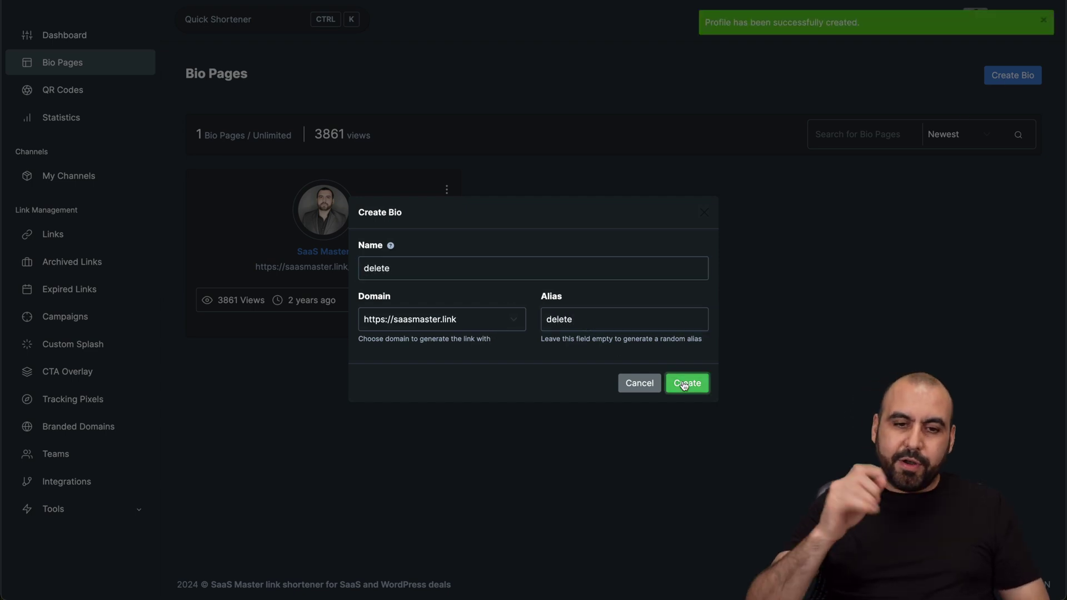
# Step: Try the red-orange gradient and hexagon themes, settle on white grid, then review Settings and Data
pyautogui.scroll(-1, 567, 503)
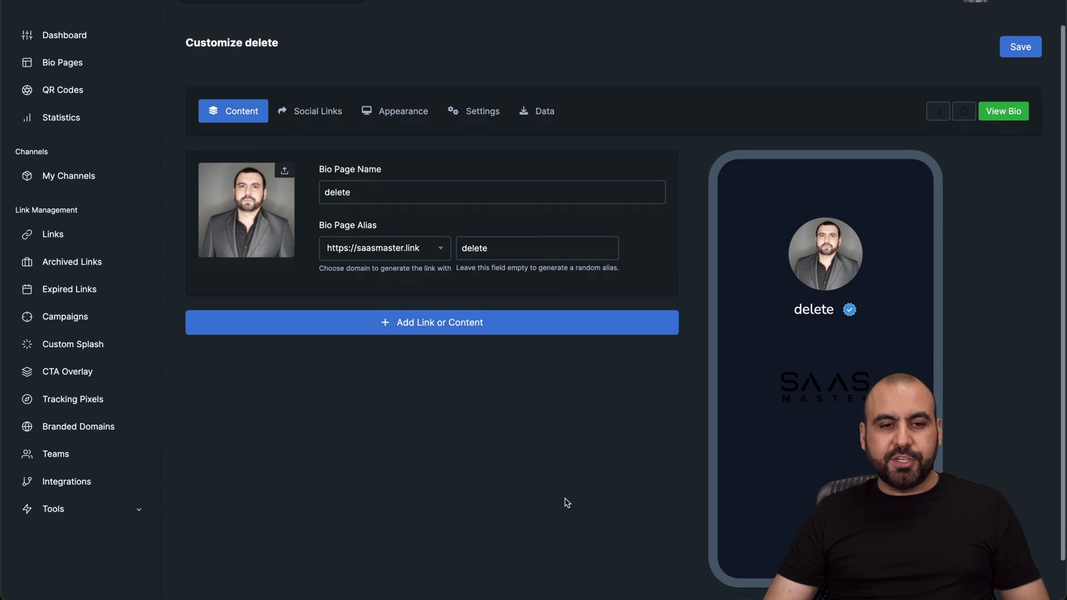
pyautogui.click(325, 118)
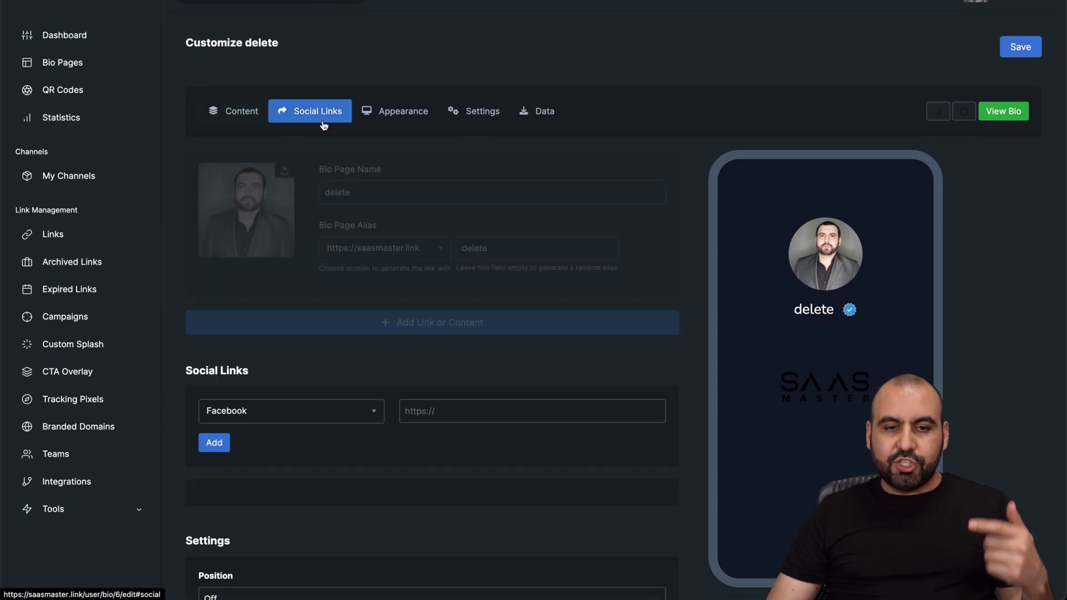
pyautogui.click(395, 118)
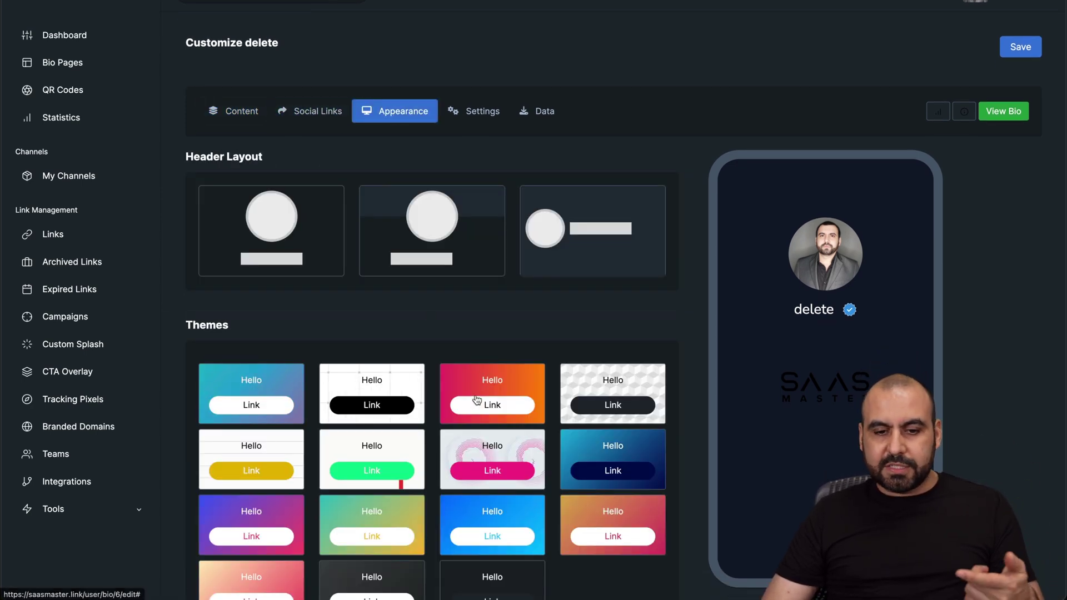
pyautogui.click(493, 404)
pyautogui.click(597, 407)
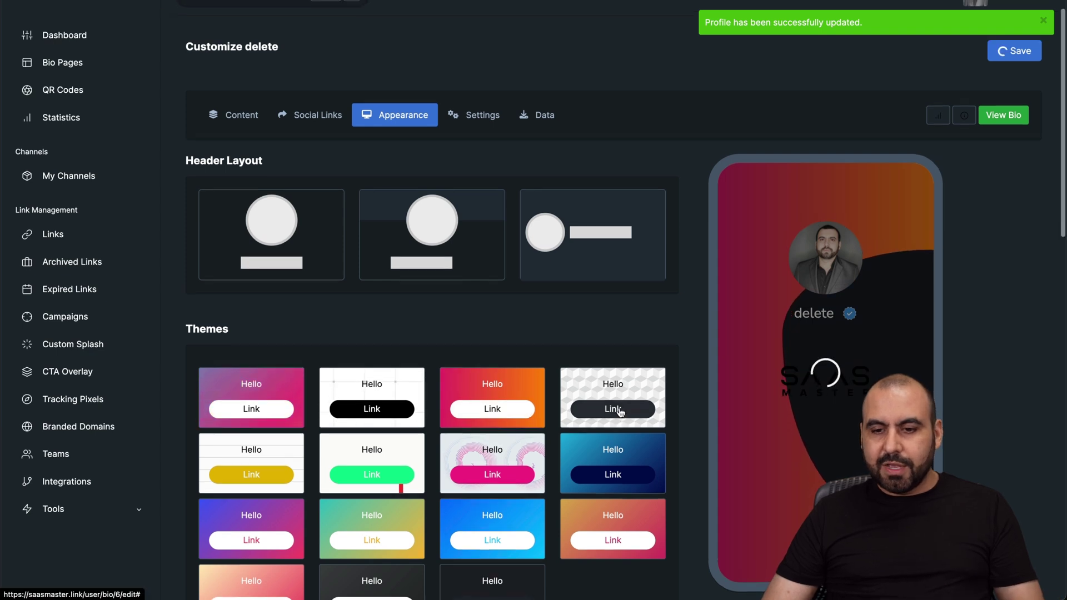
pyautogui.scroll(1, 494, 422)
pyautogui.click(392, 438)
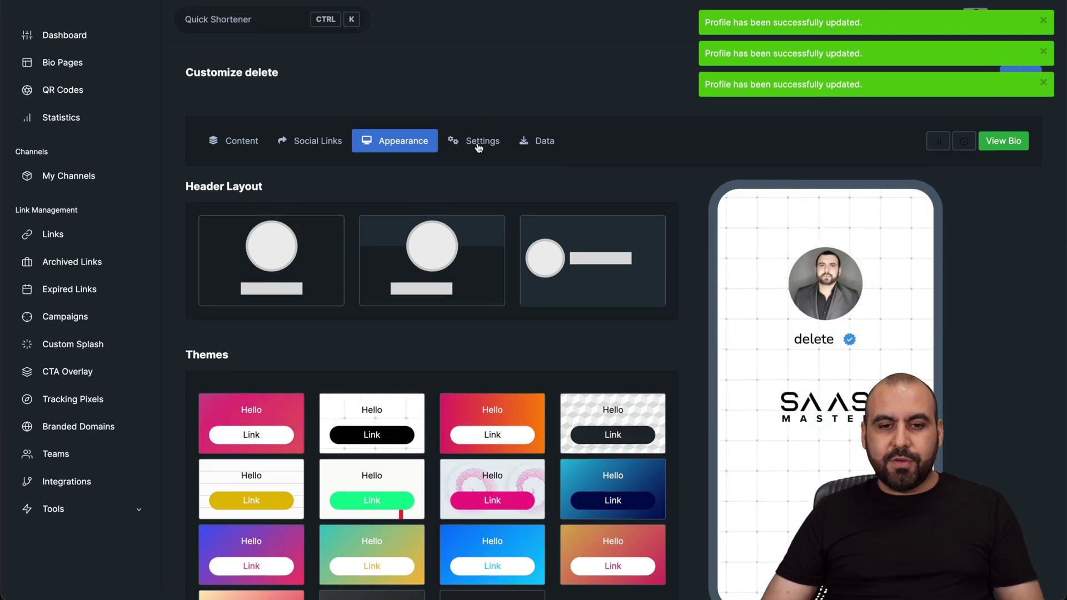
pyautogui.click(483, 142)
pyautogui.click(535, 143)
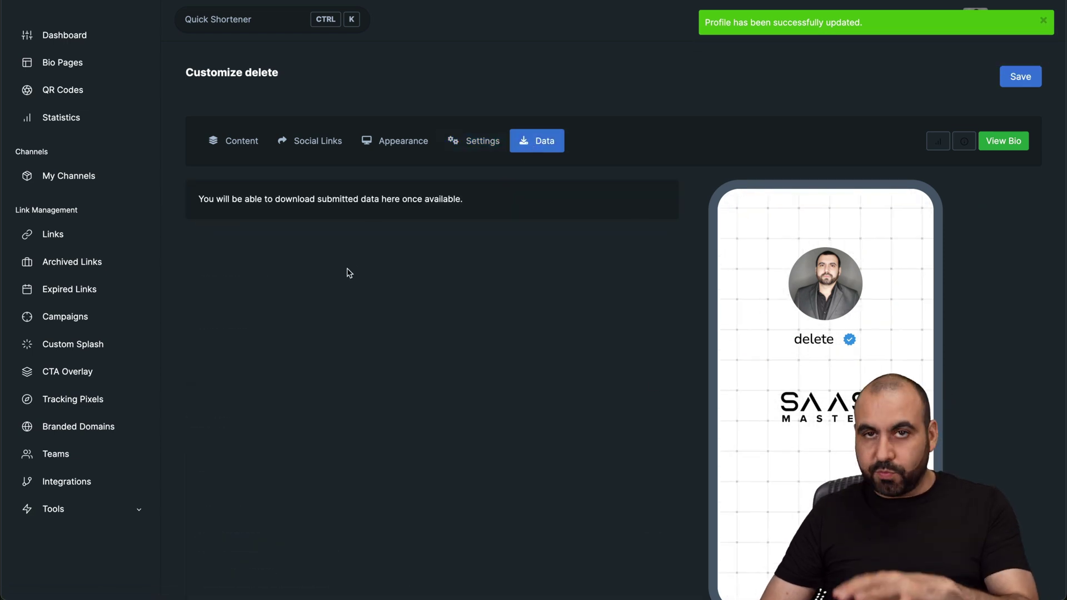
# Step: Visit the empty QR Codes page, expand Tools to reveal Import Links and Developer API, then enter Admin
pyautogui.click(78, 96)
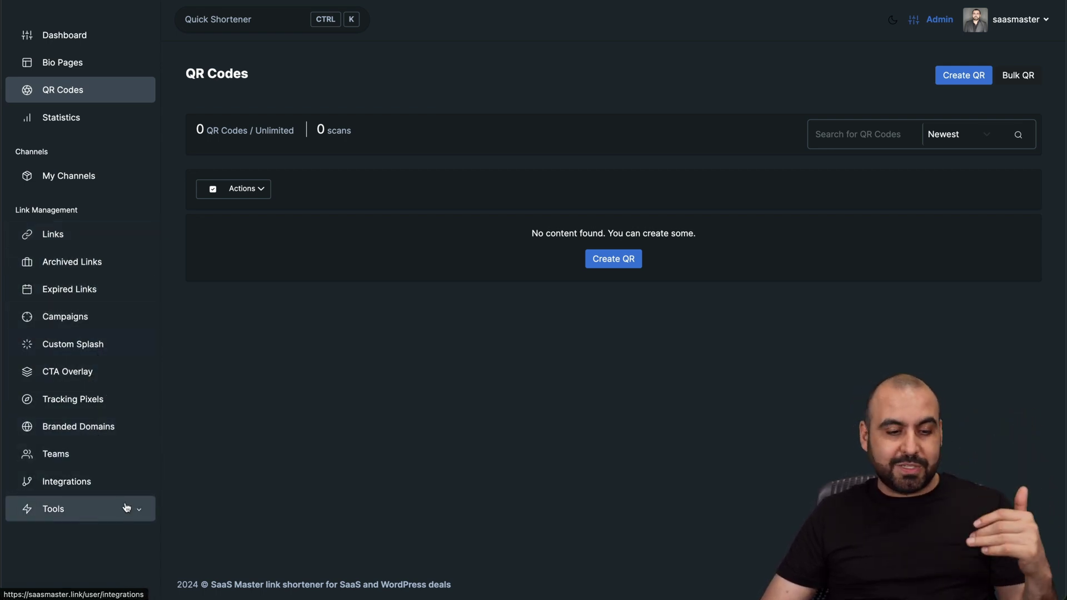
pyautogui.click(127, 507)
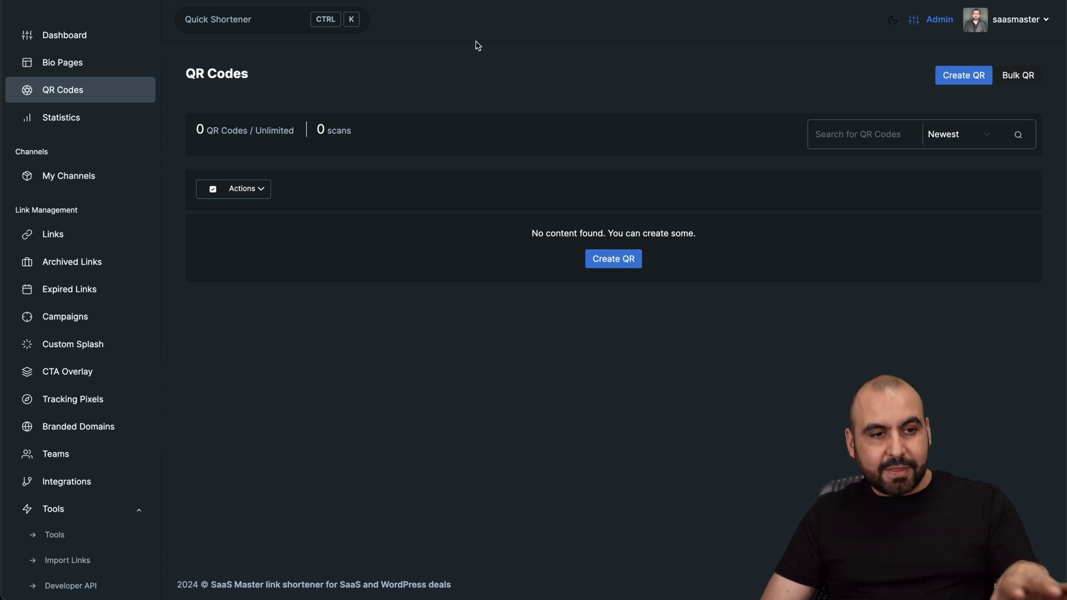
pyautogui.click(939, 21)
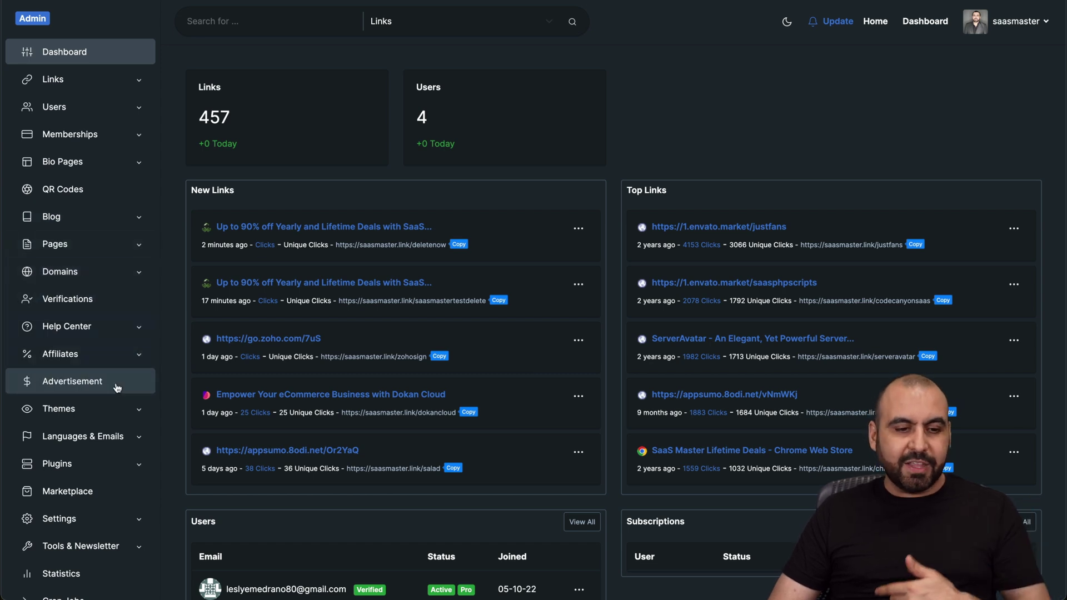
# Step: Scroll the admin dashboard with 457 links and 4 users, and expand the Settings sections
pyautogui.scroll(-1, 145, 417)
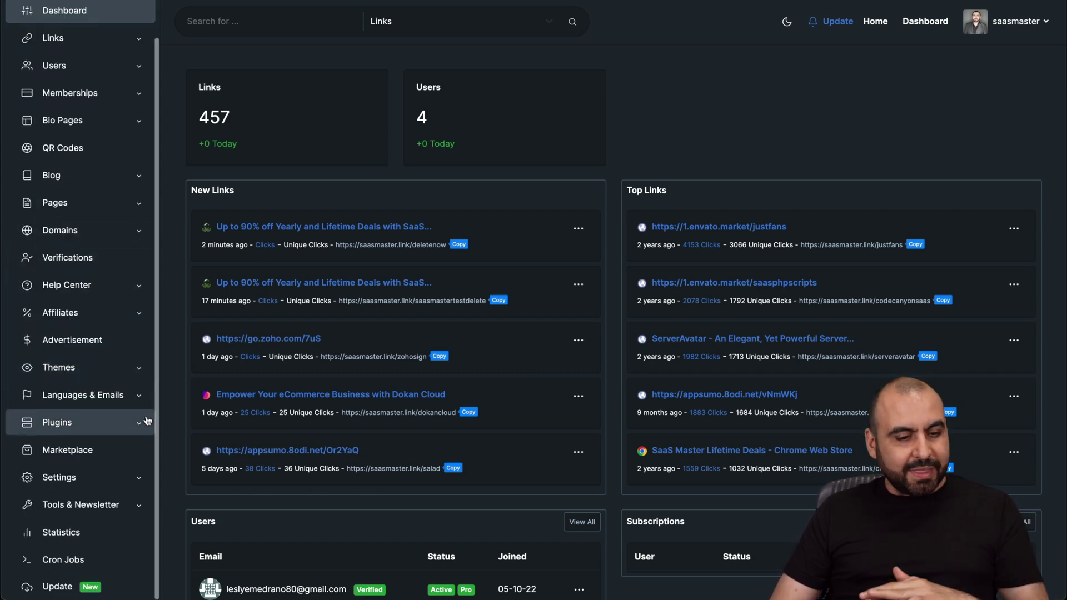
pyautogui.click(84, 471)
# Step: Review General Settings: site URL, title, logo, timezone America/Mazatlan and the social page links
pyautogui.click(92, 503)
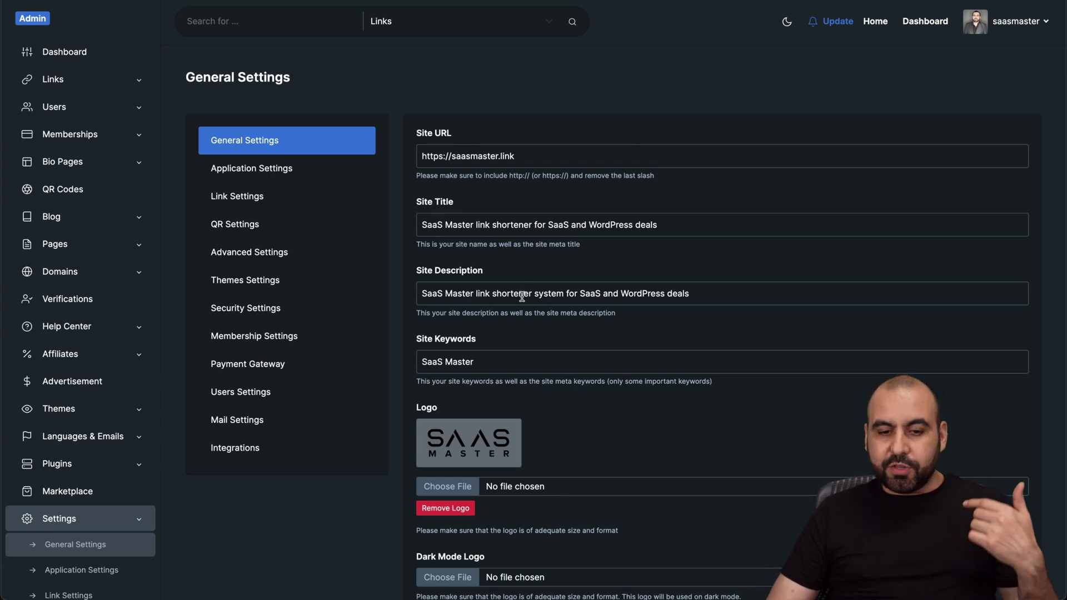
pyautogui.scroll(-10, 521, 411)
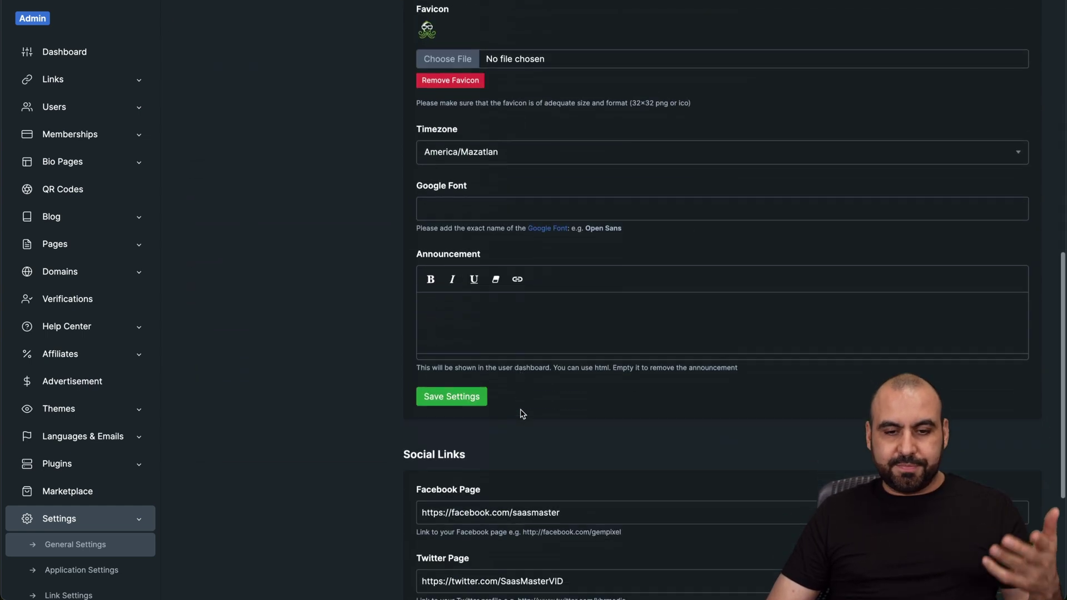
pyautogui.scroll(-5, 522, 414)
pyautogui.scroll(15, 521, 414)
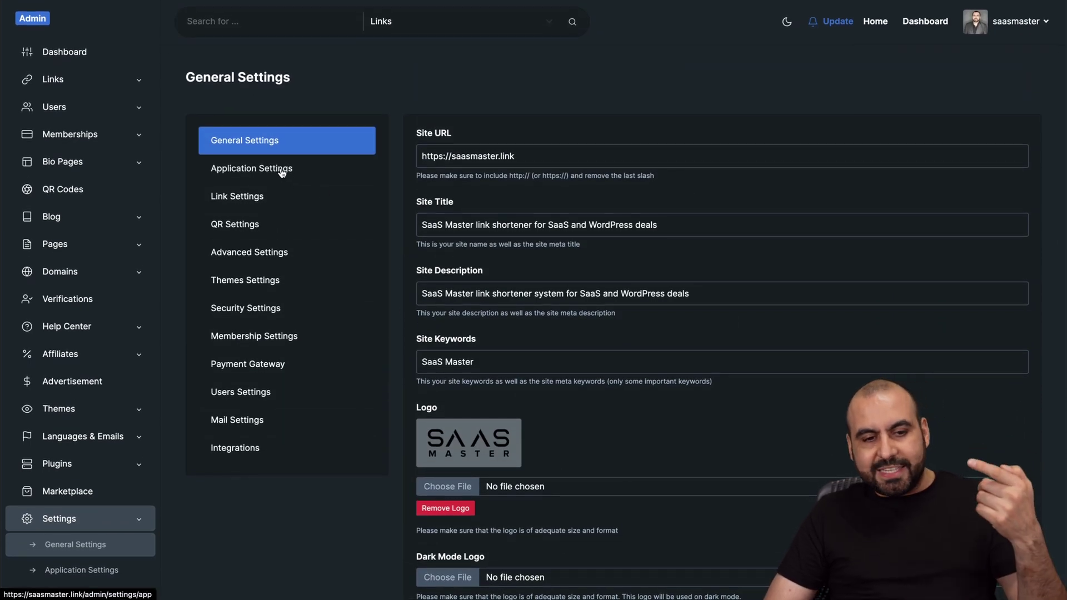